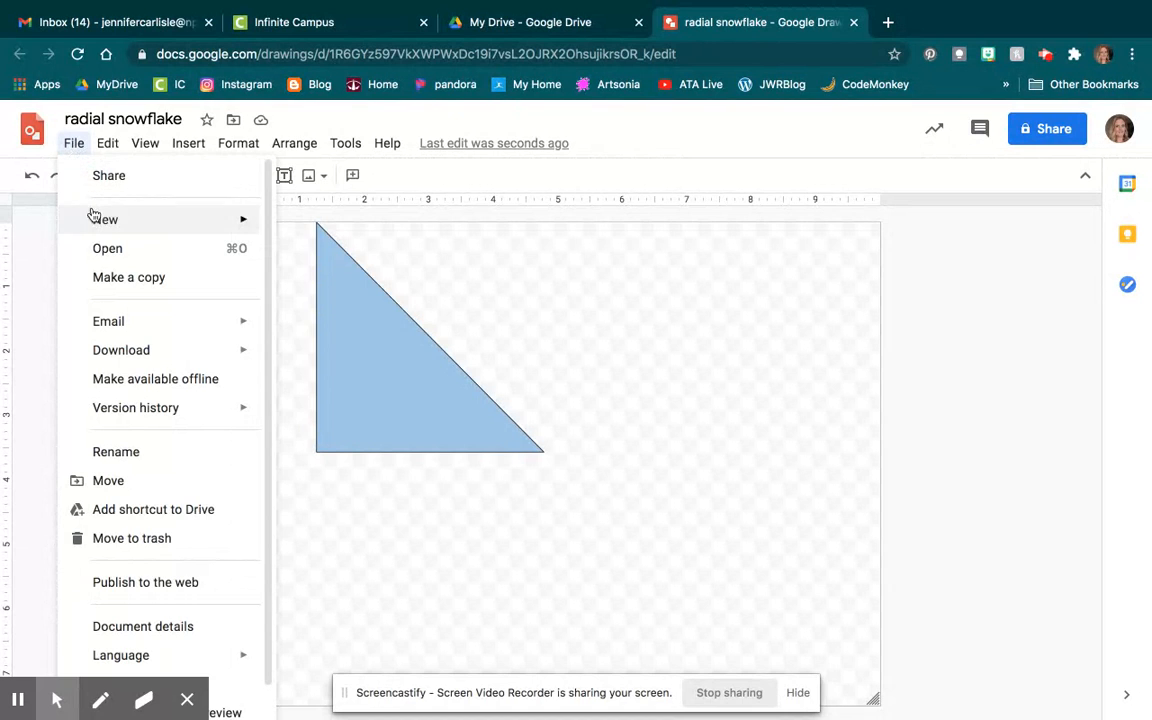
Step: Make a copy of the radial snowflake drawing named with your own name
click(110, 280)
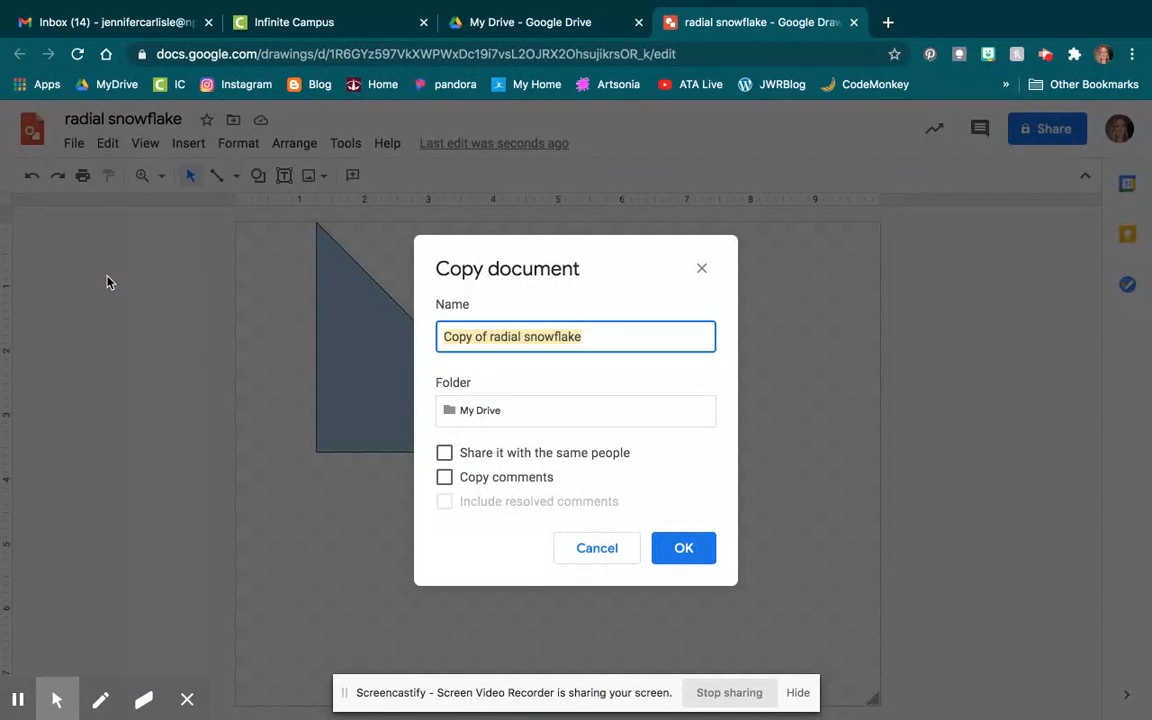
text(JenCarlisl)
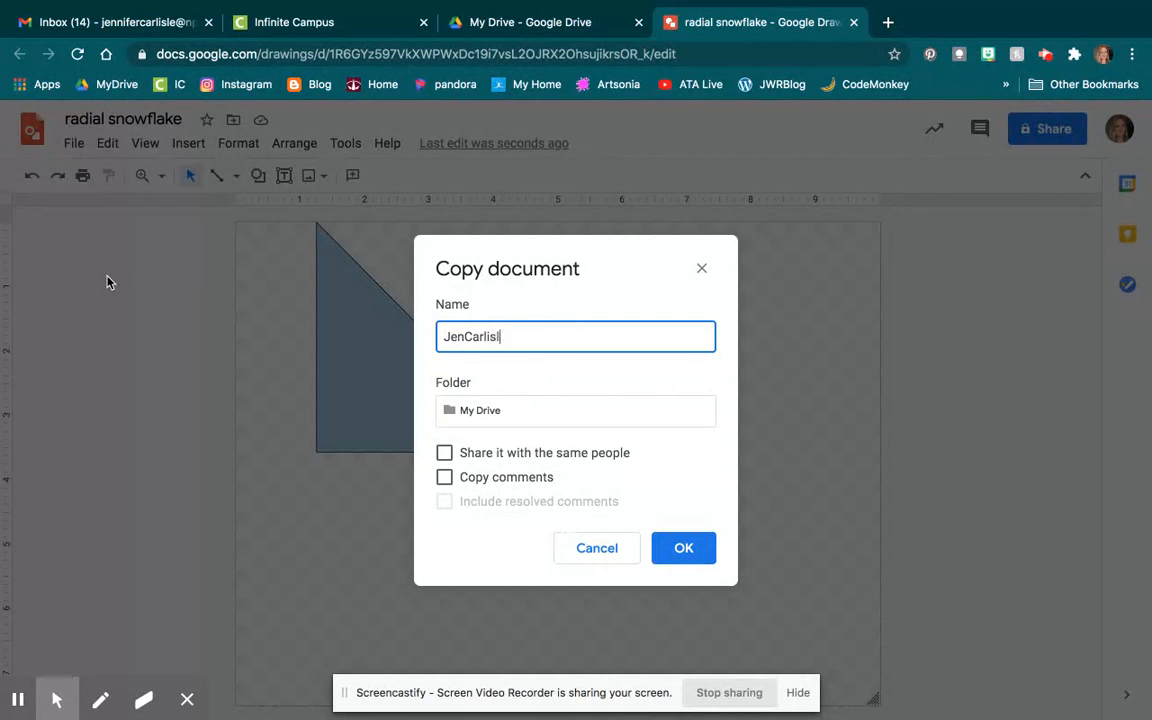
text(e)
click(684, 548)
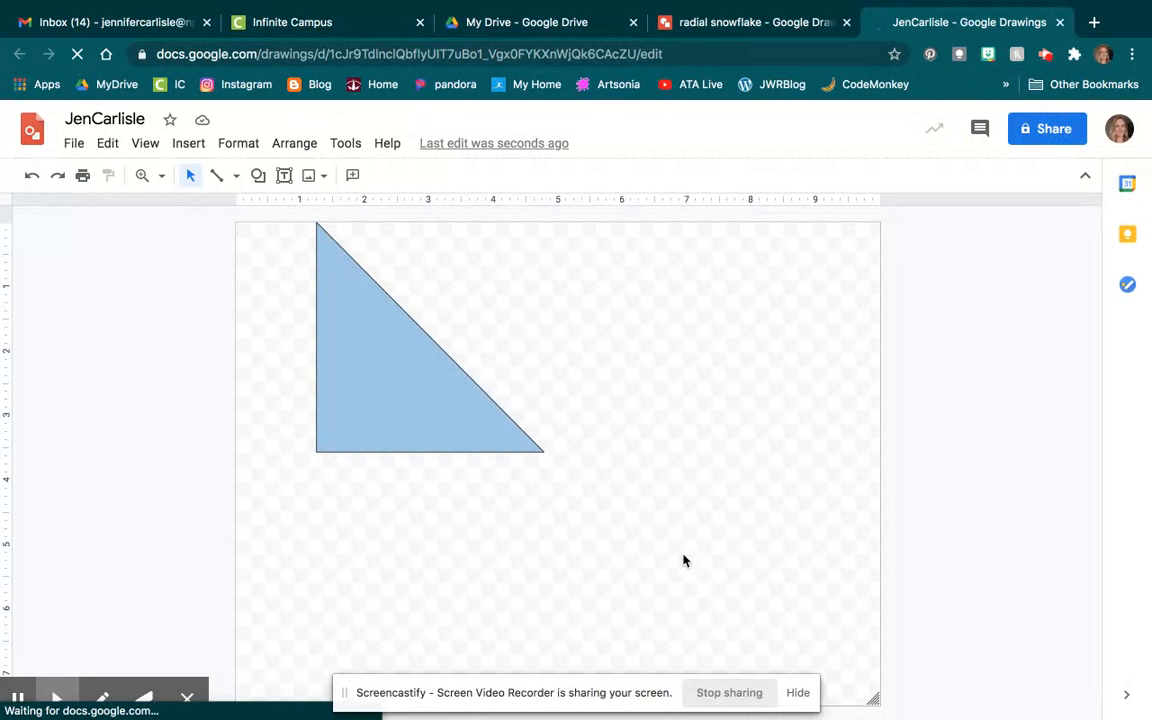
Step: Draw a small light-filled triangle at the big triangle's top corner
click(258, 177)
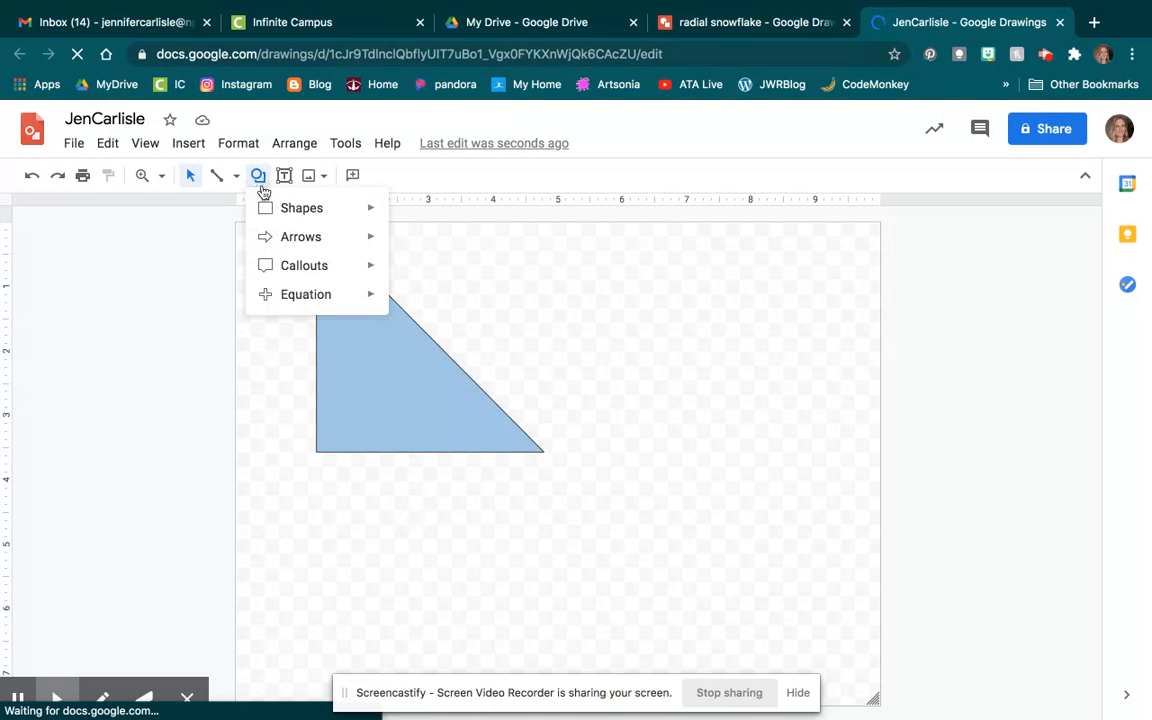
mouse_move(286, 213)
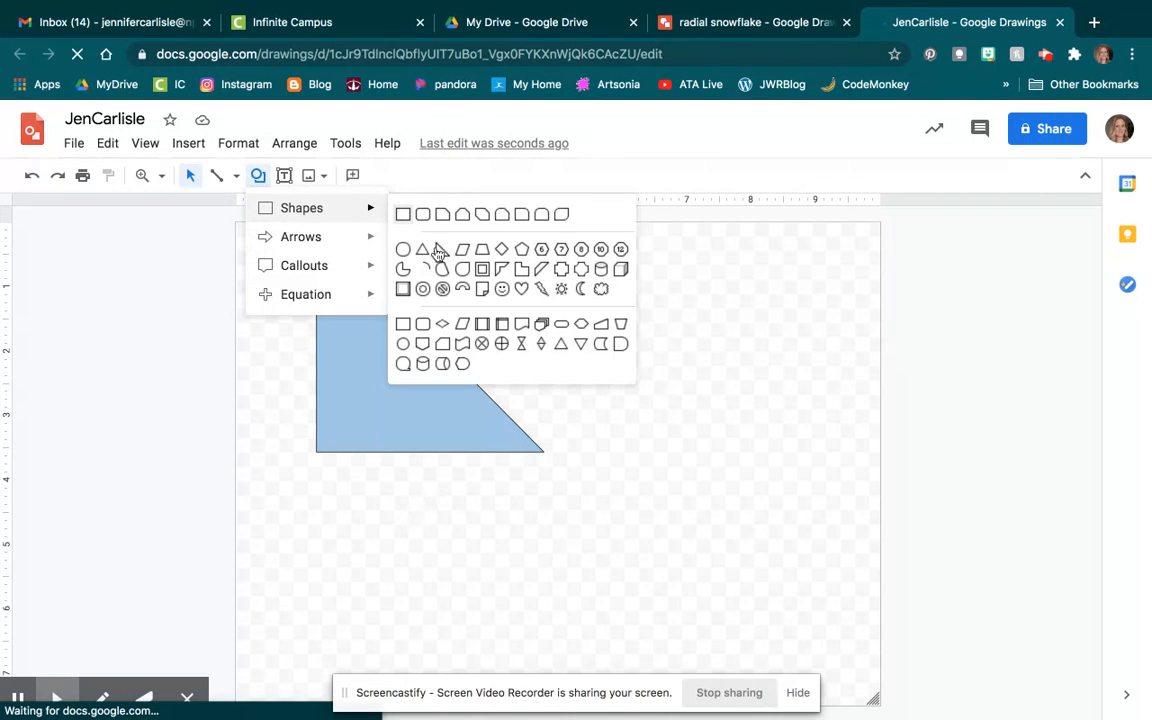
click(428, 252)
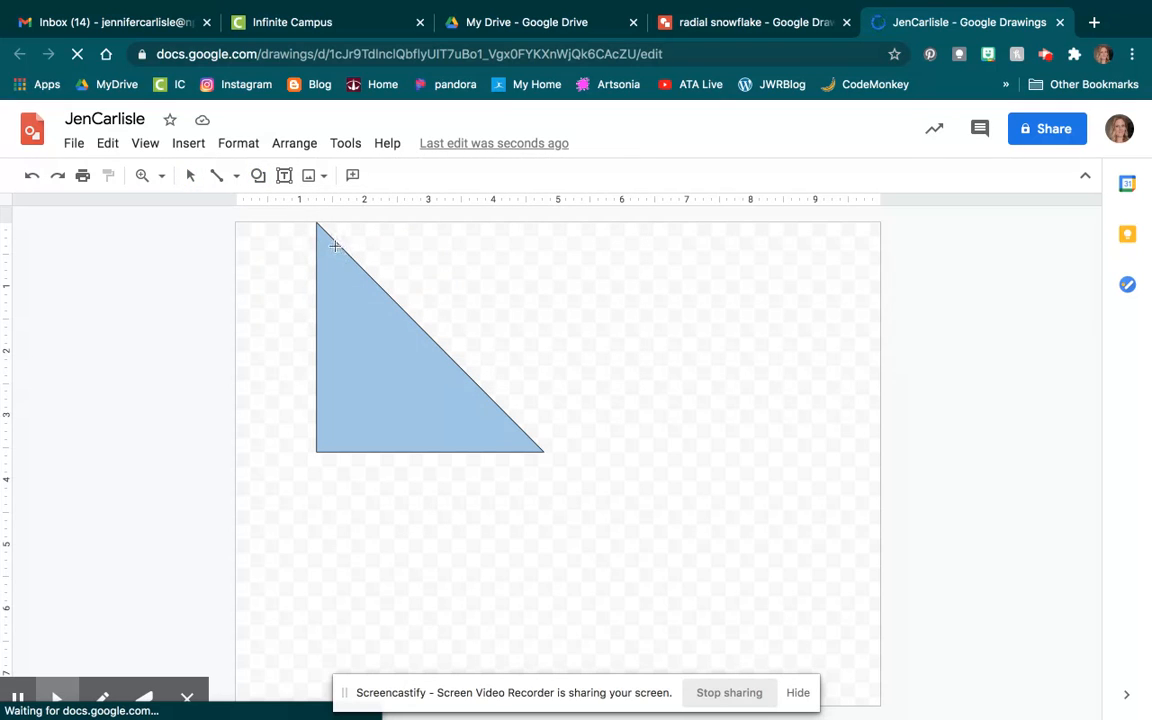
drag(335, 245, 358, 318)
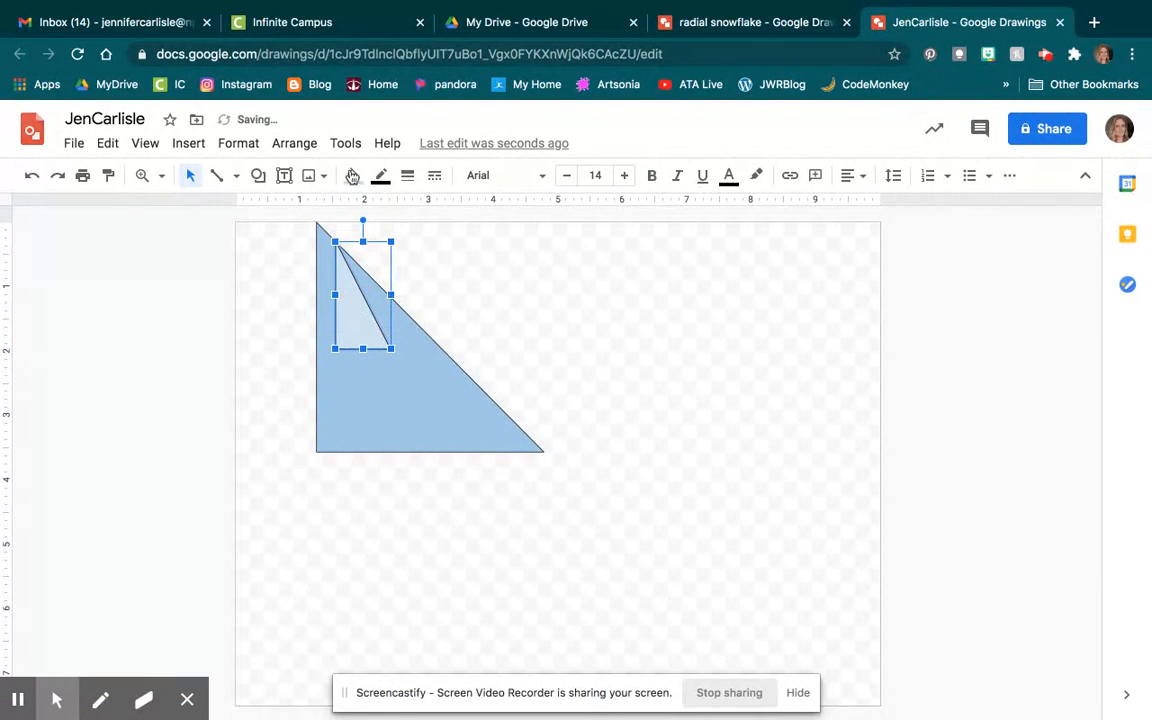
click(353, 175)
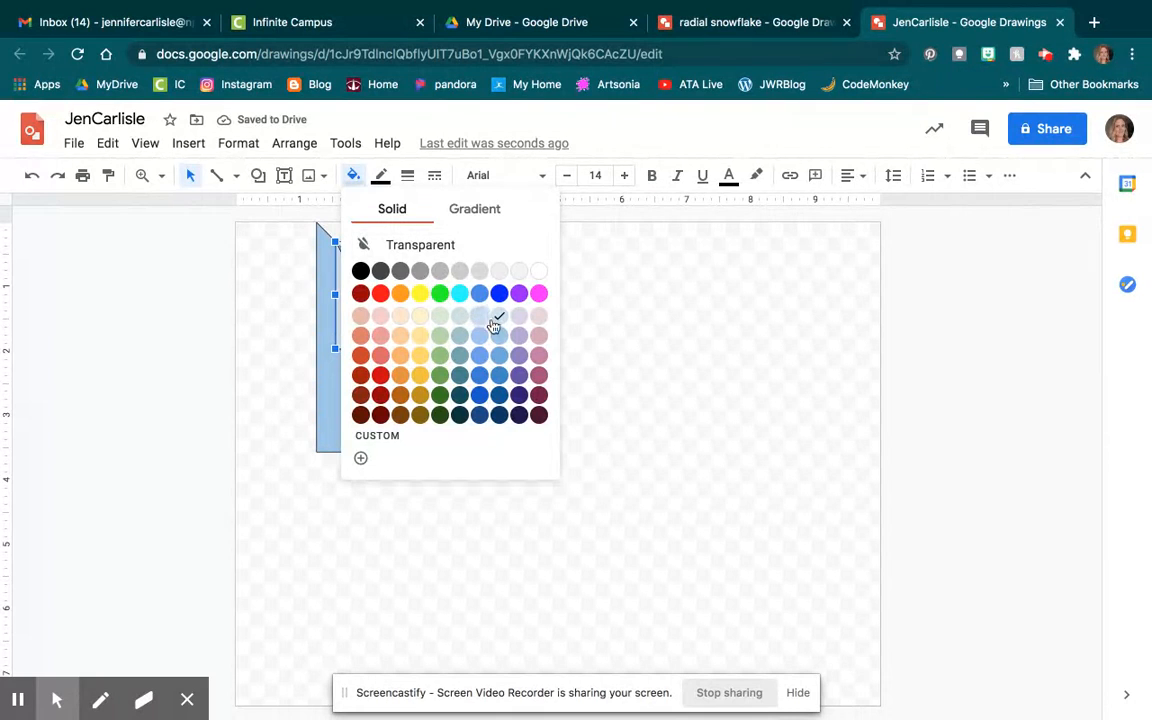
Step: Draw a second small triangle along the left edge, rotated about 90° to point right
click(258, 175)
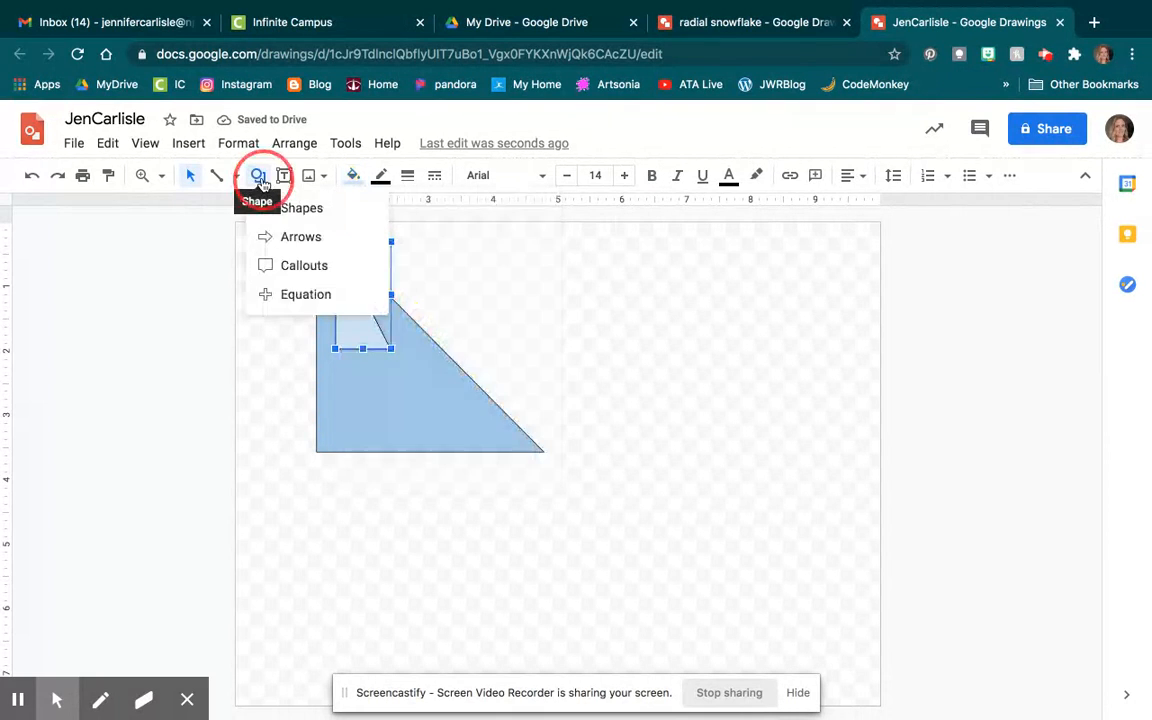
mouse_move(313, 216)
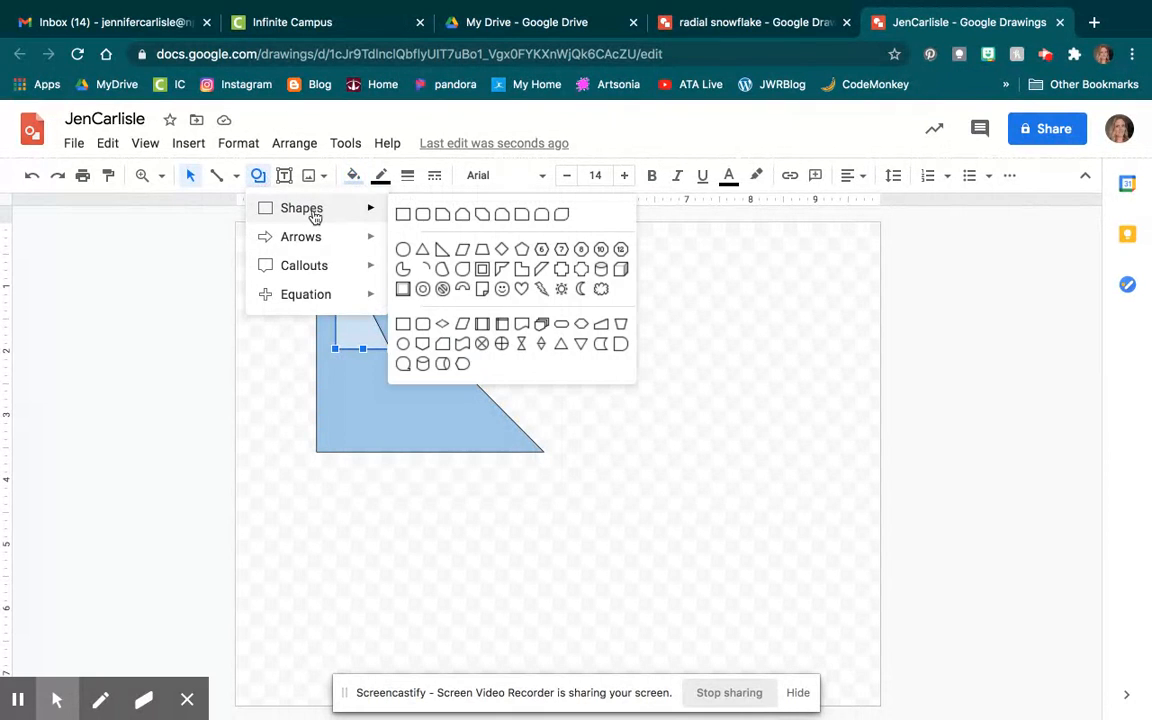
click(422, 249)
drag(315, 336, 425, 400)
drag(371, 316, 360, 363)
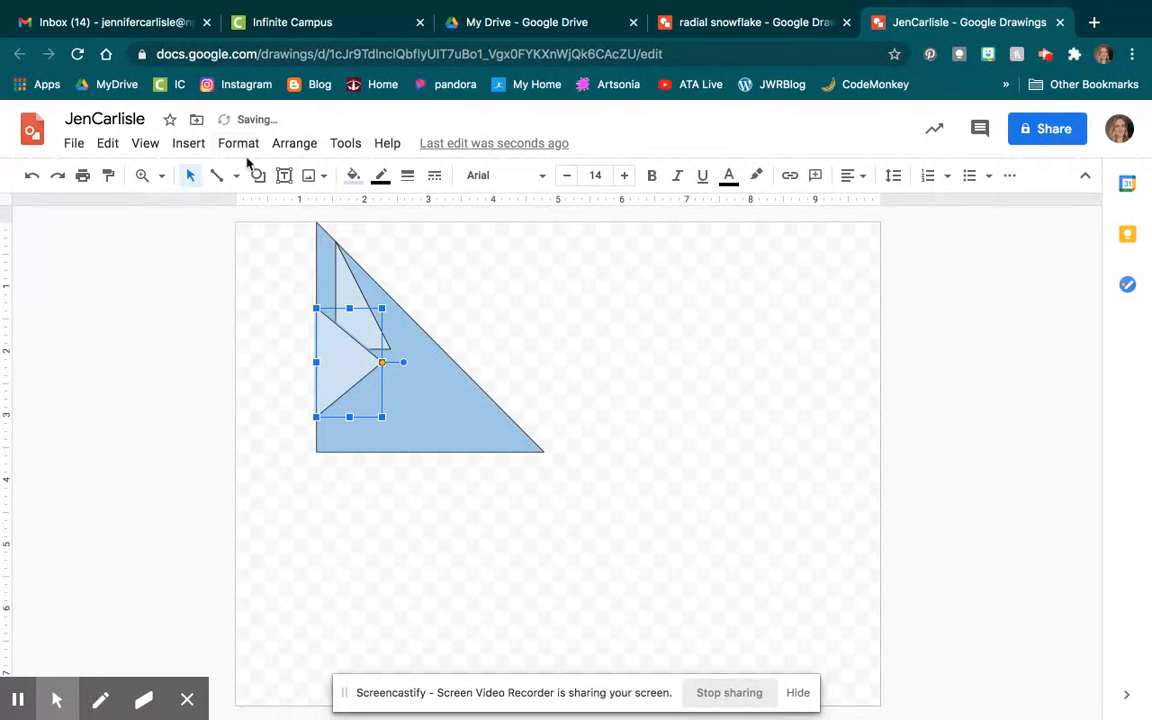
Step: Draw a tall narrow triangle standing on the big triangle's bottom edge
click(352, 180)
click(258, 176)
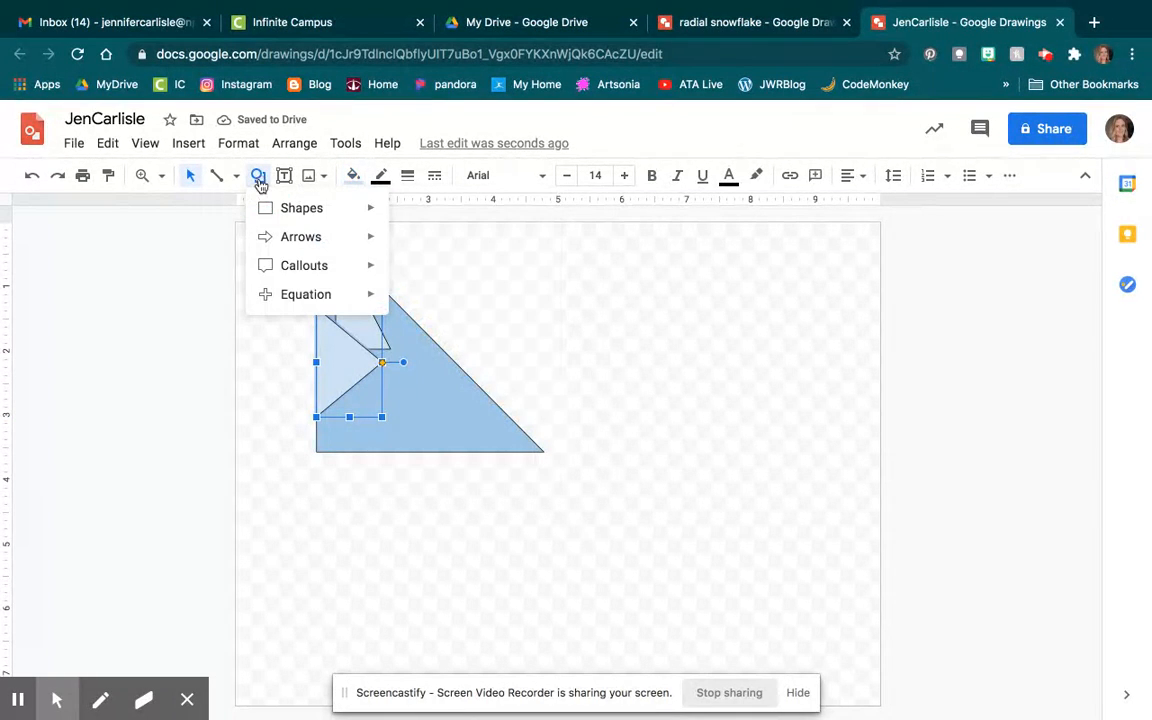
mouse_move(300, 208)
click(422, 249)
drag(411, 366, 468, 452)
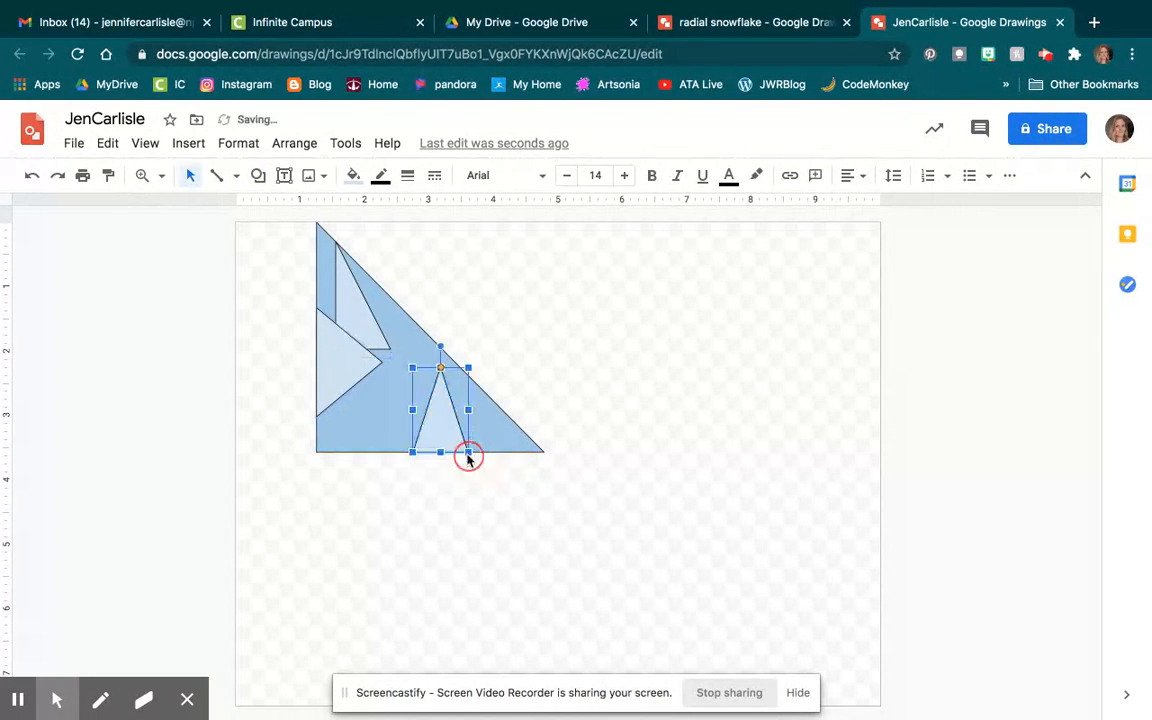
Step: Draw a wide flat triangle crossing the tall one near the bottom
click(258, 176)
mouse_move(306, 212)
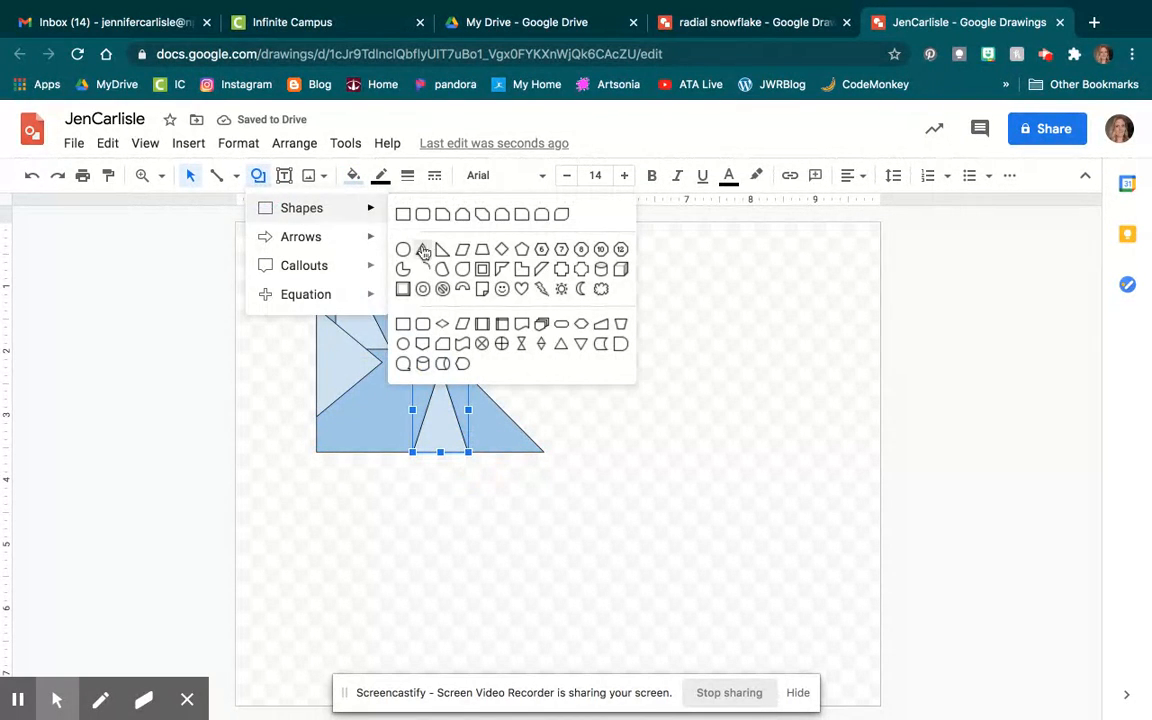
click(423, 251)
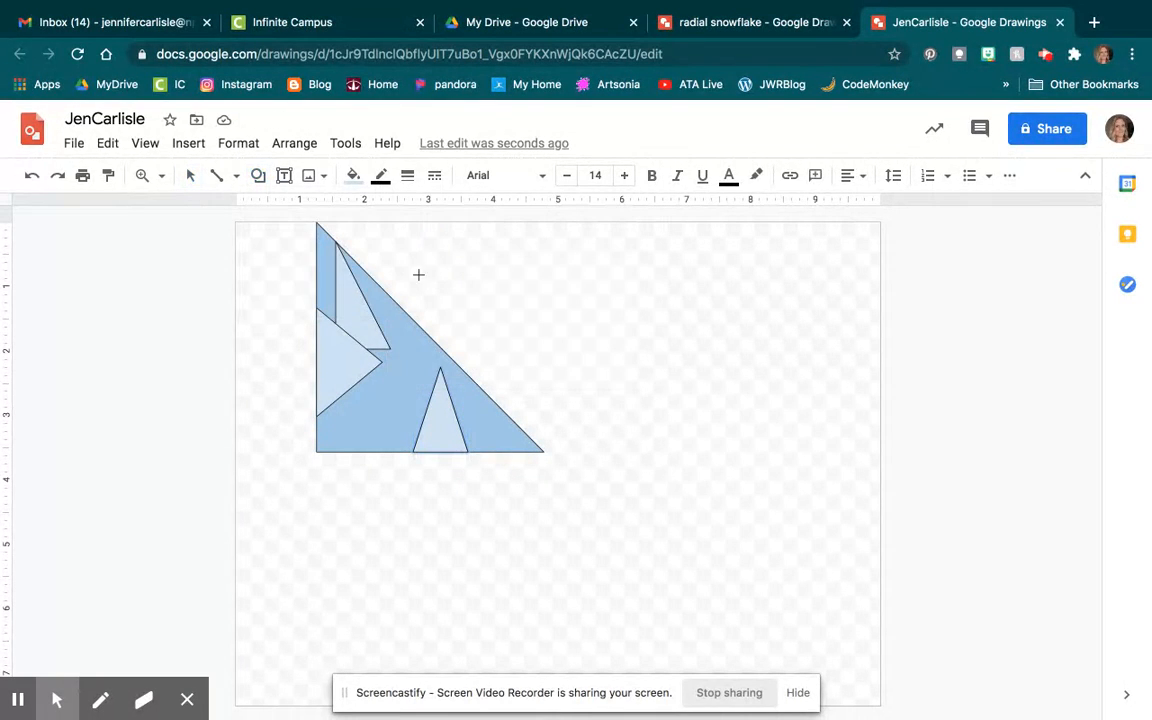
drag(359, 400, 511, 438)
Step: Bring the tall narrow triangle to the front
click(441, 388)
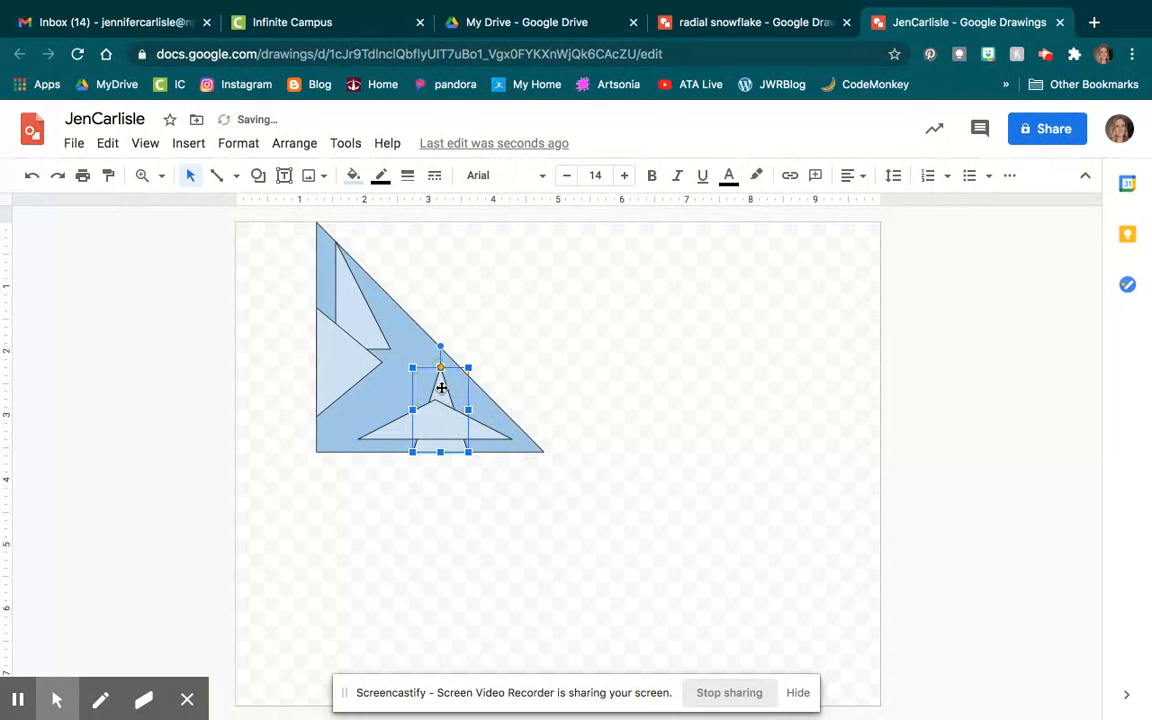
click(300, 145)
mouse_move(316, 180)
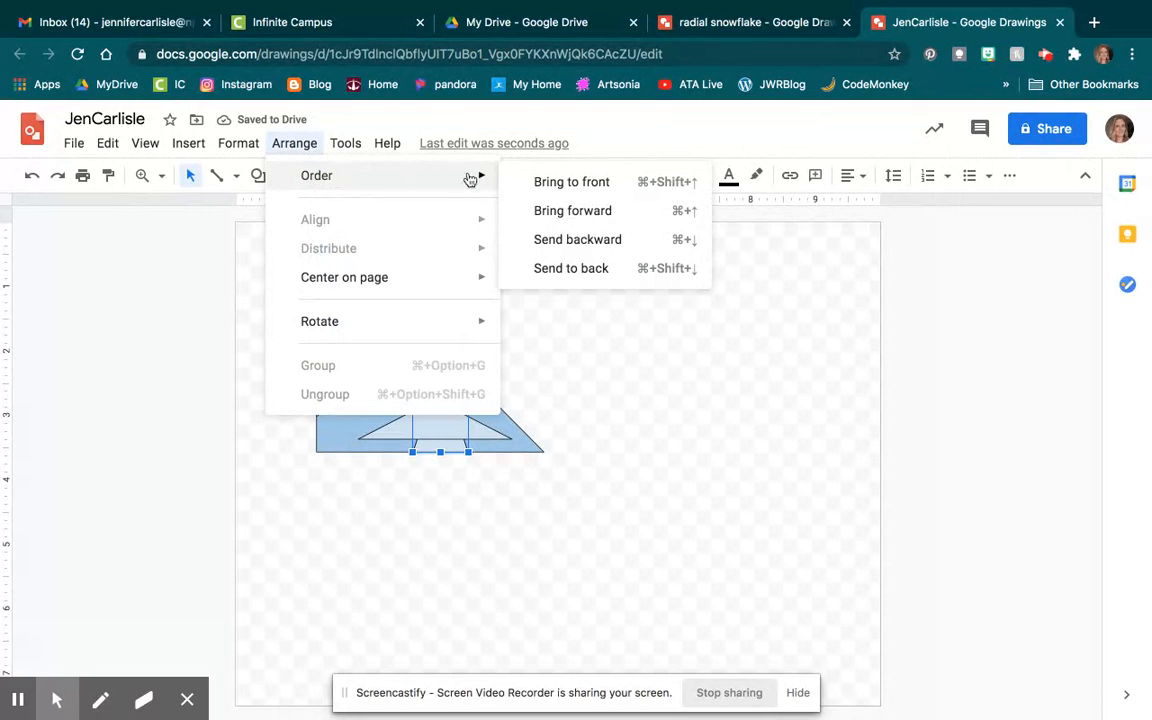
click(537, 187)
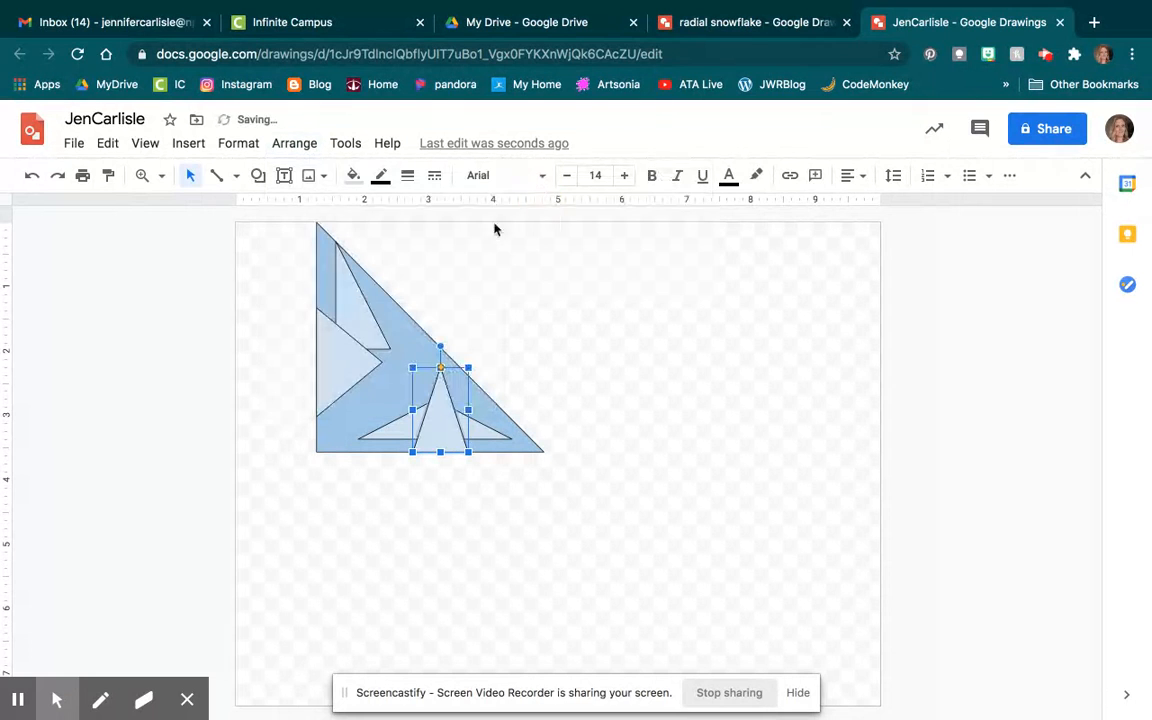
Step: Fill the top-corner triangle and the flat bottom triangle with a darker blue
click(353, 316)
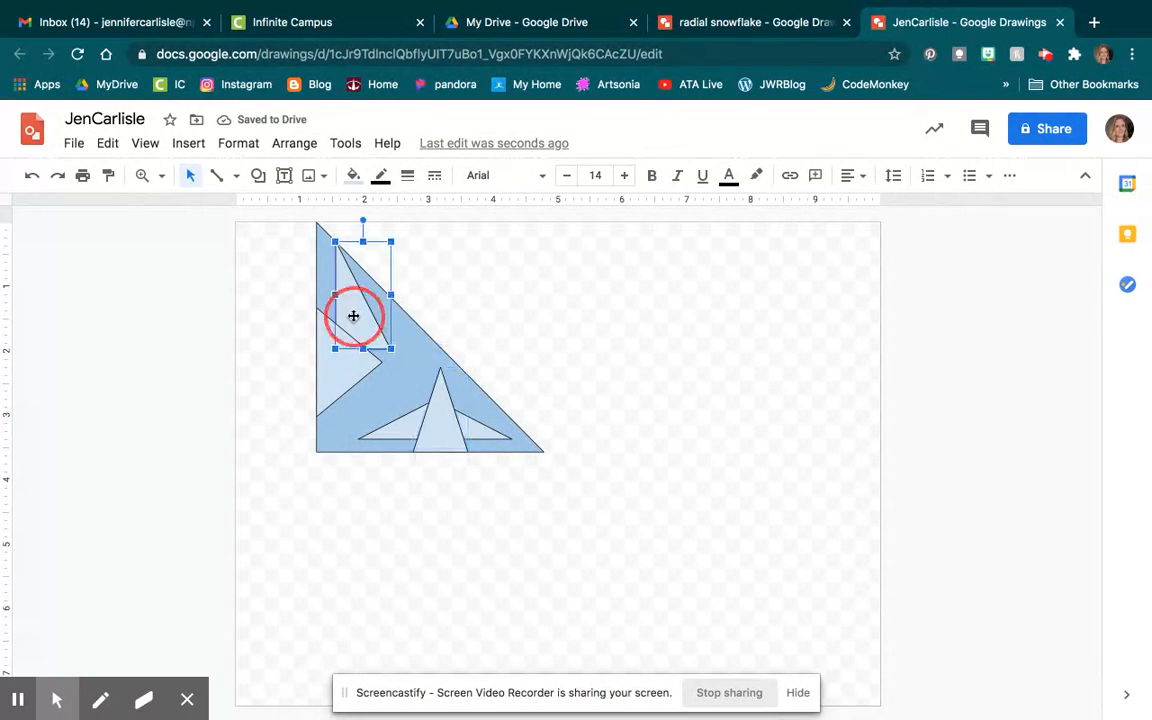
click(353, 175)
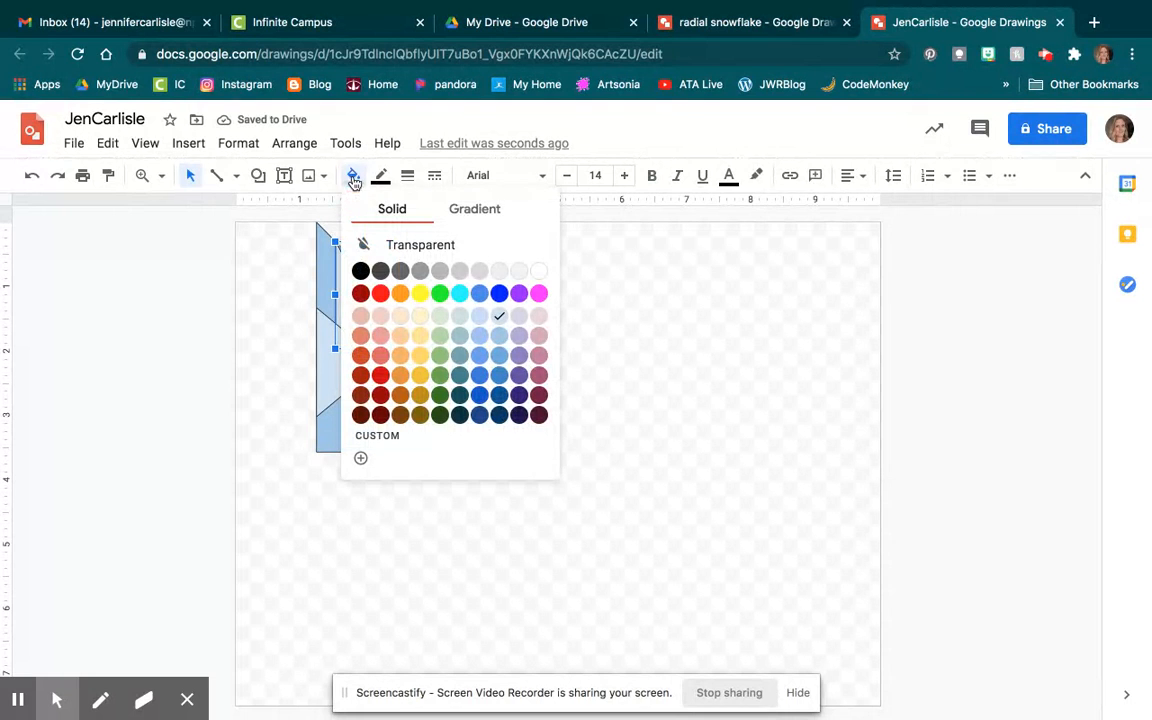
click(499, 355)
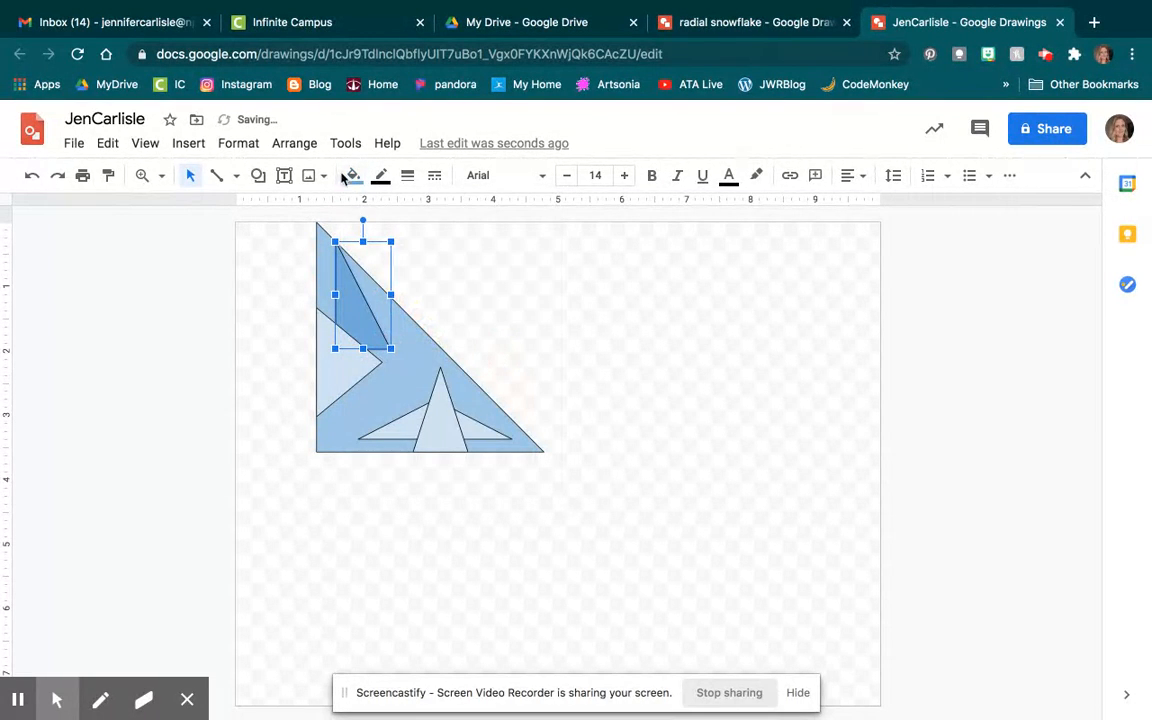
click(349, 175)
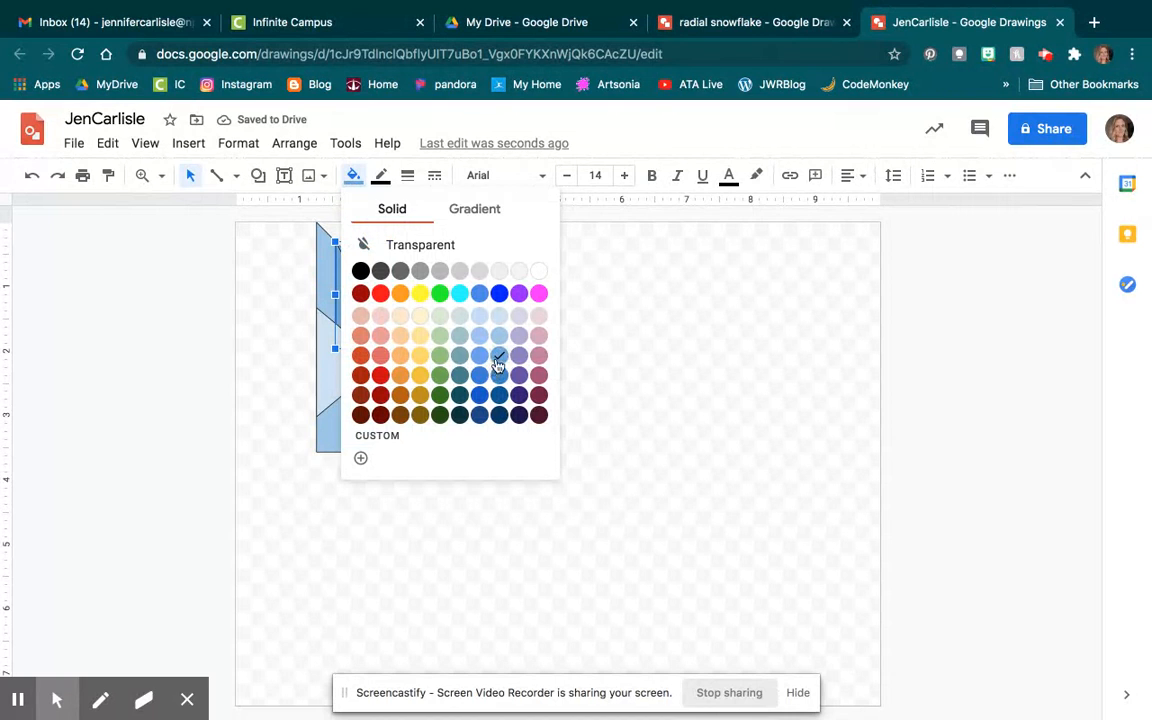
click(329, 378)
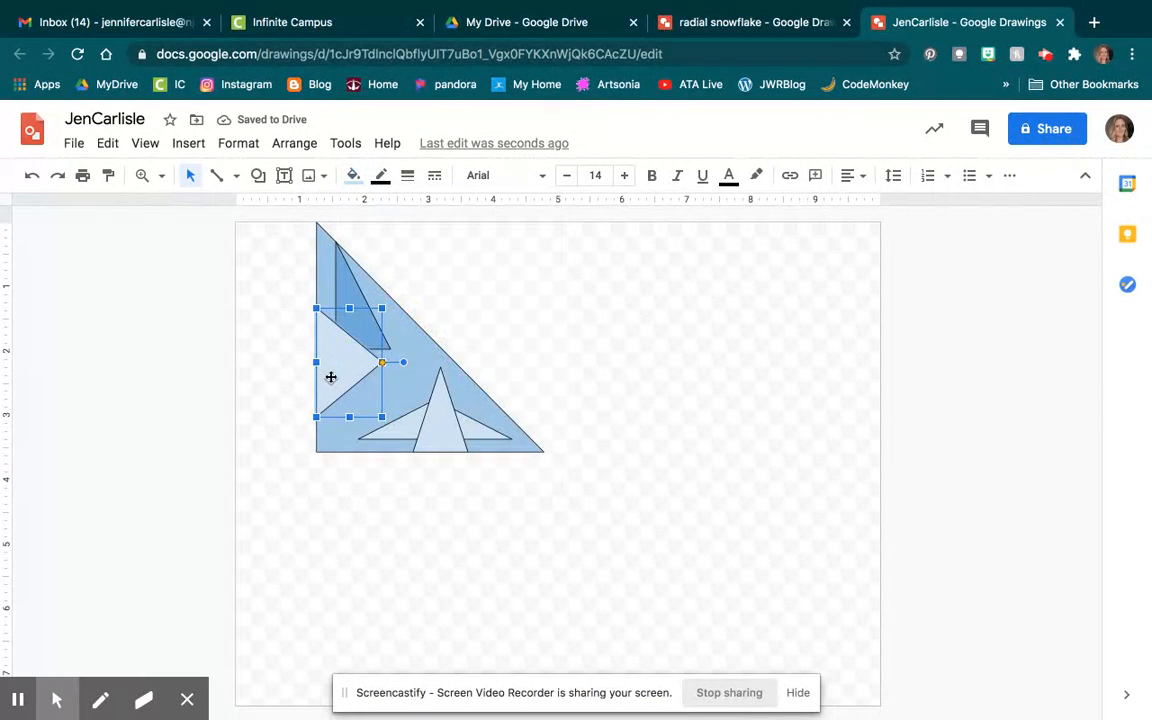
click(410, 438)
click(349, 175)
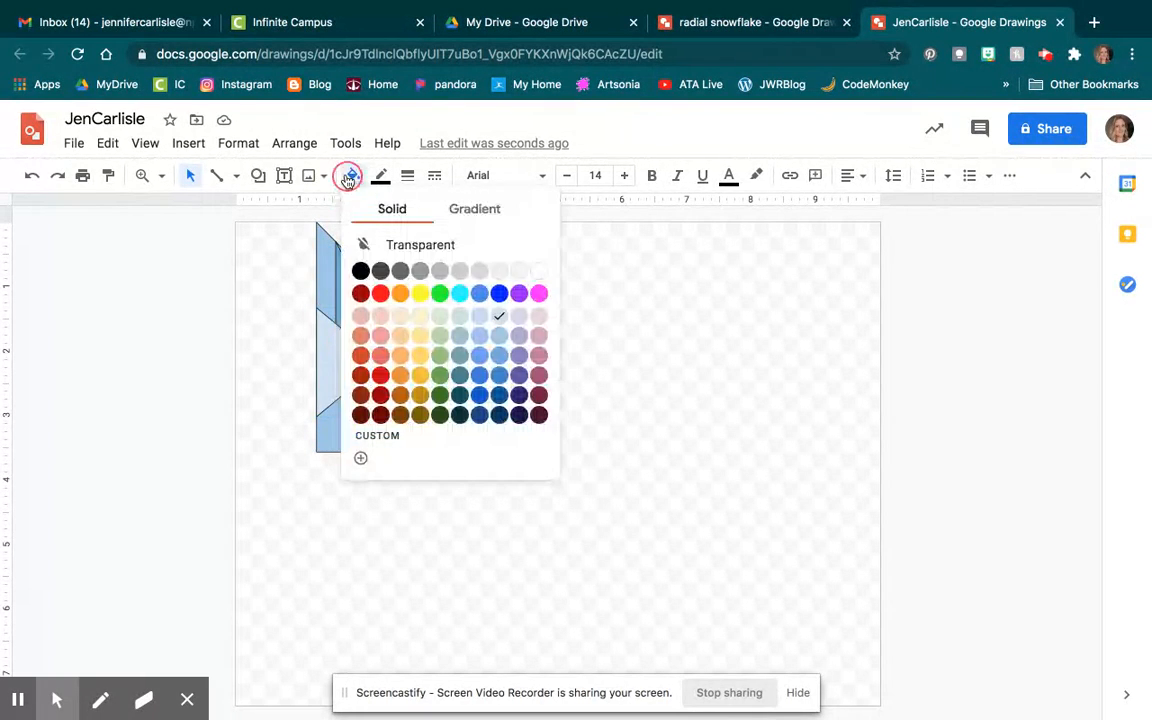
click(500, 357)
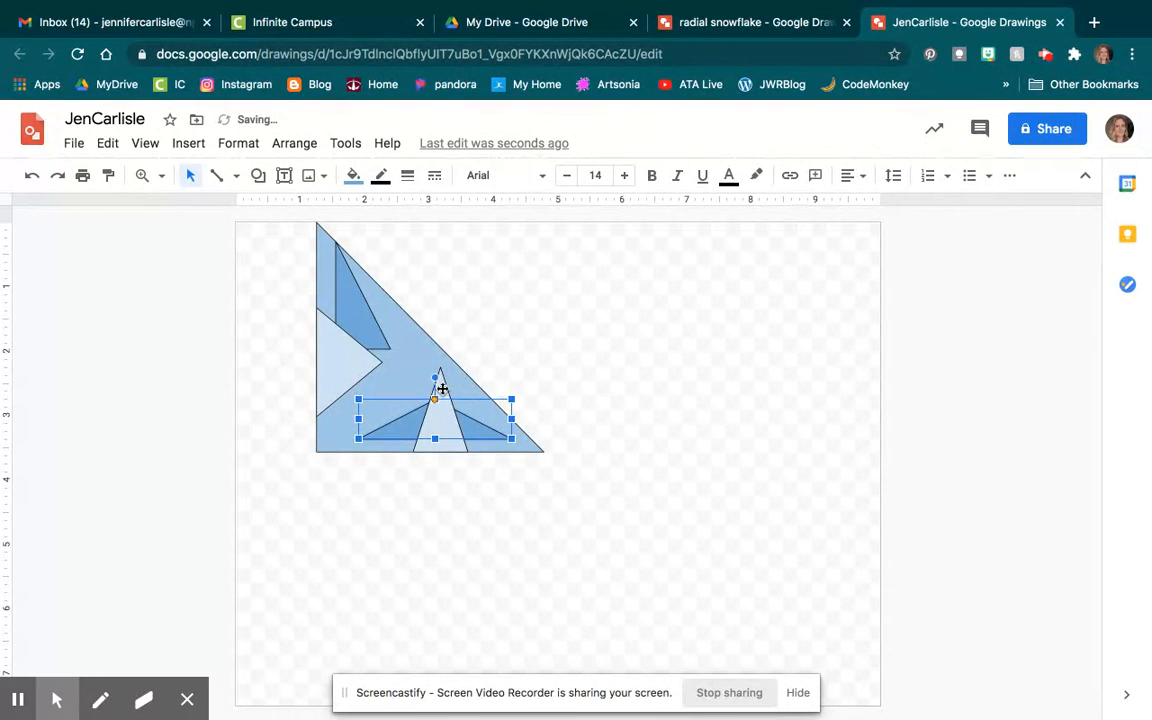
Step: Fill the tall bottom triangle and the sideways left triangle white
click(355, 177)
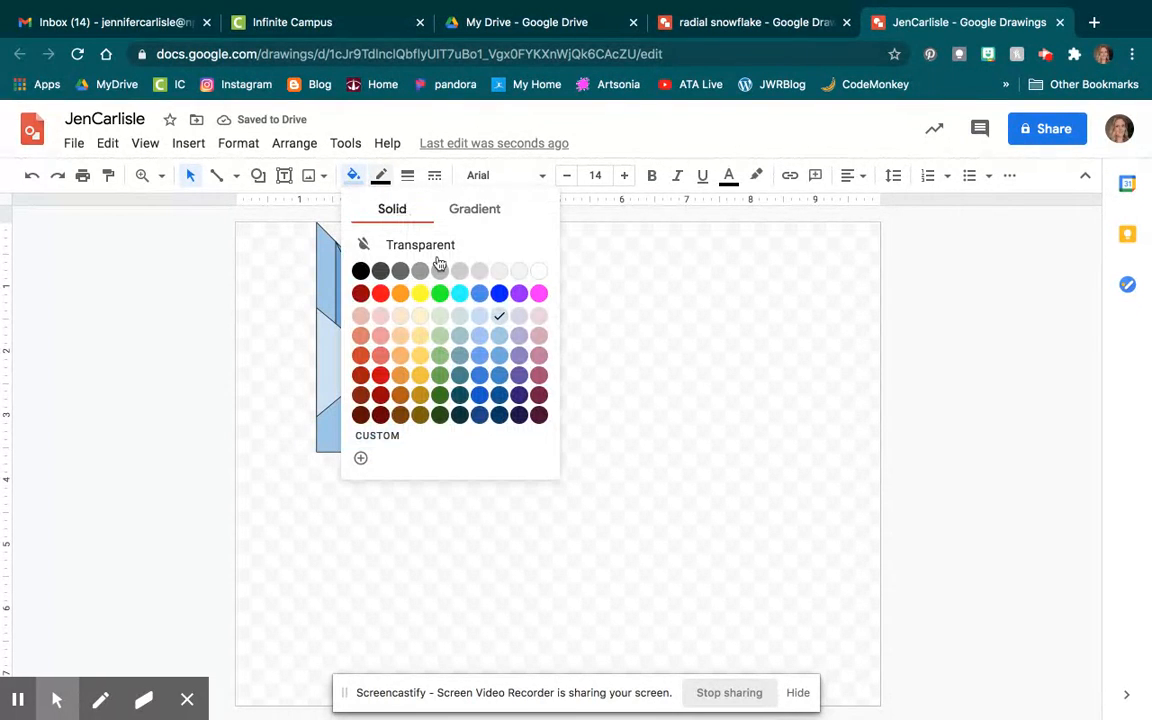
click(536, 273)
click(320, 371)
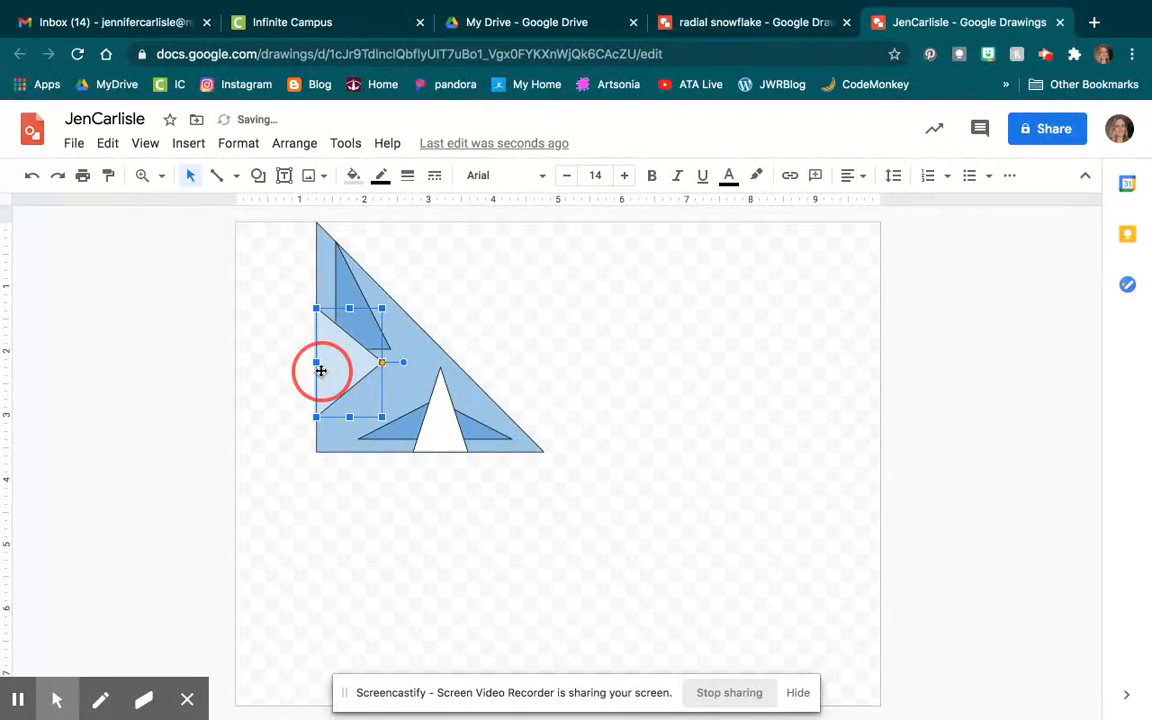
click(355, 177)
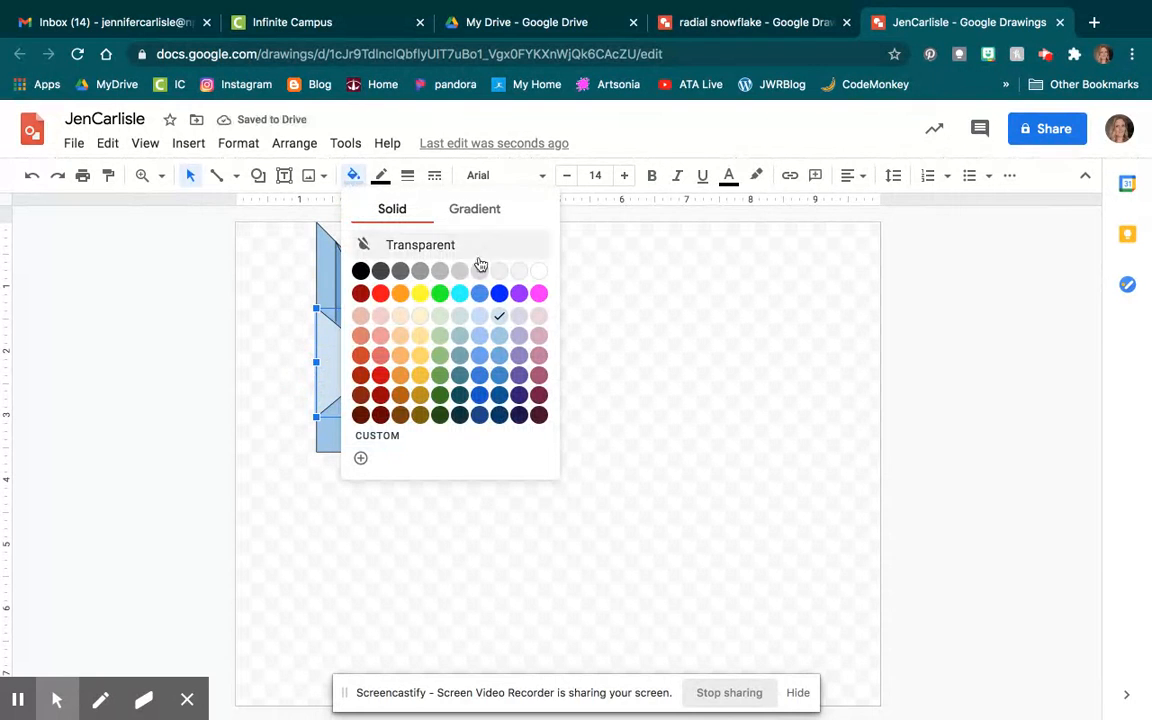
click(534, 273)
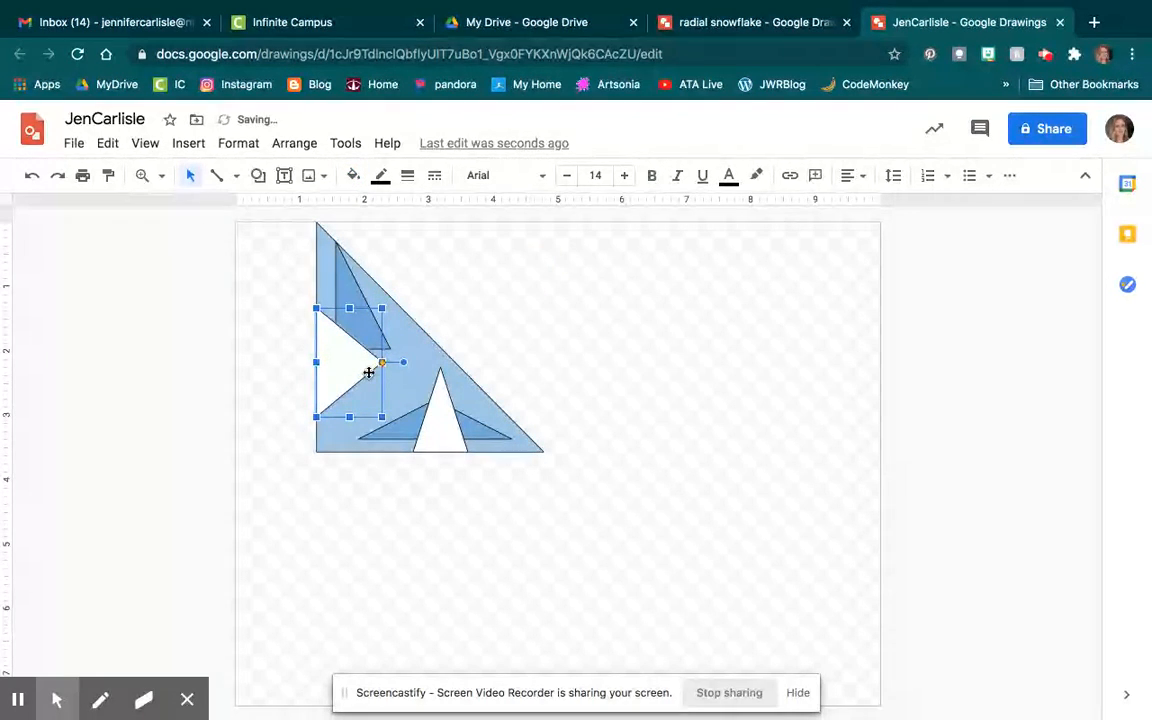
key(Escape)
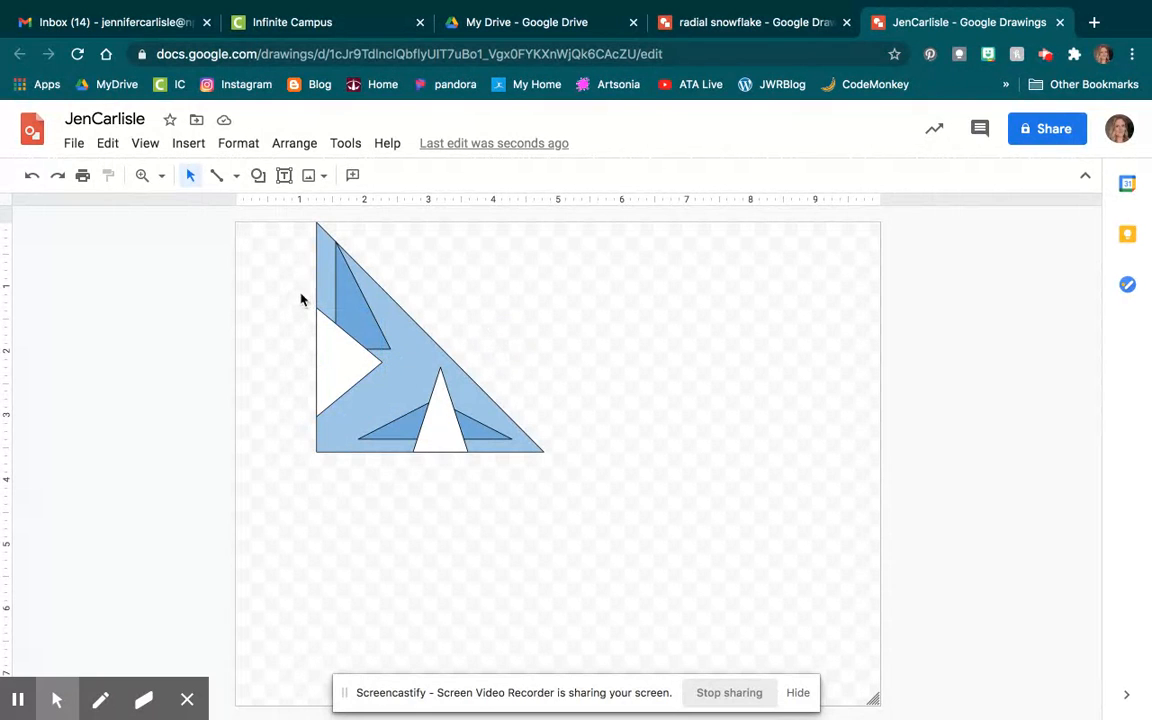
Step: Box-select every triangle of the wedge and group them into one object
drag(277, 240, 545, 470)
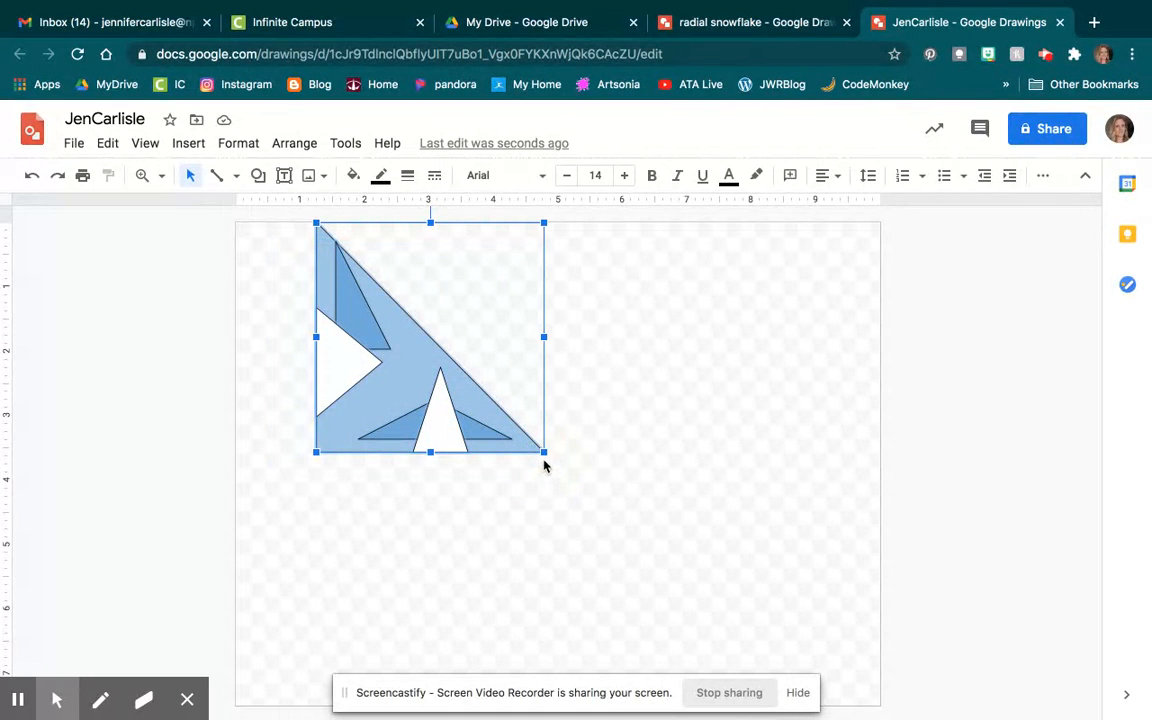
click(295, 144)
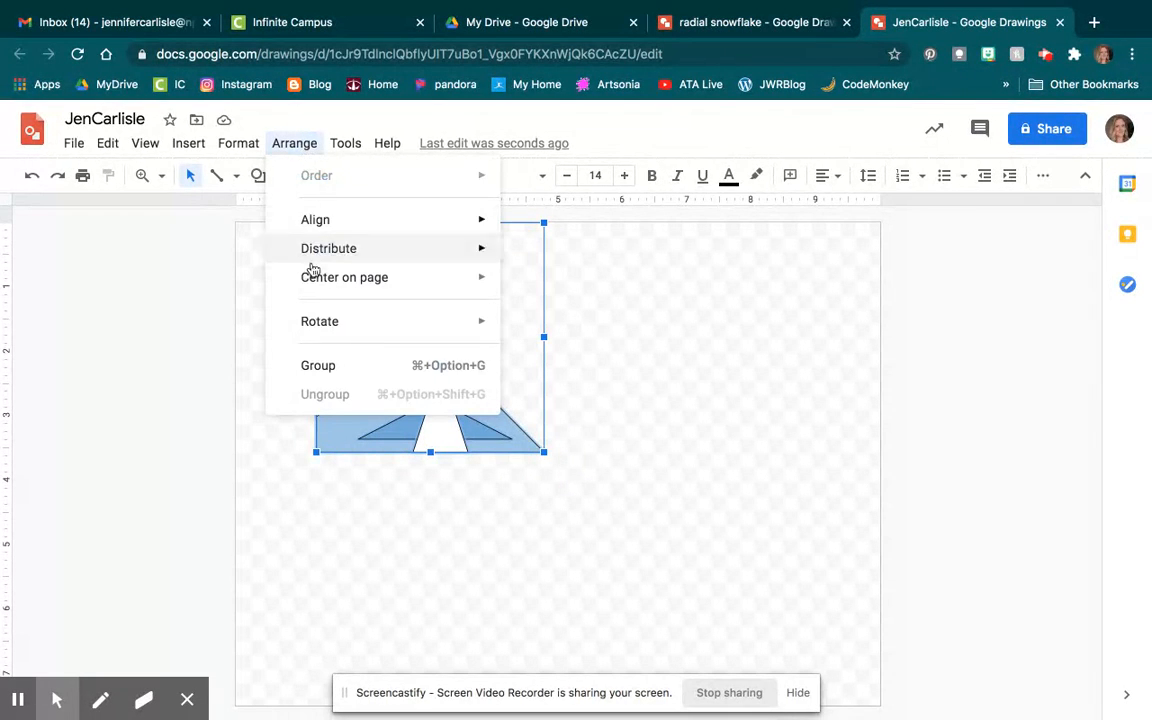
click(318, 370)
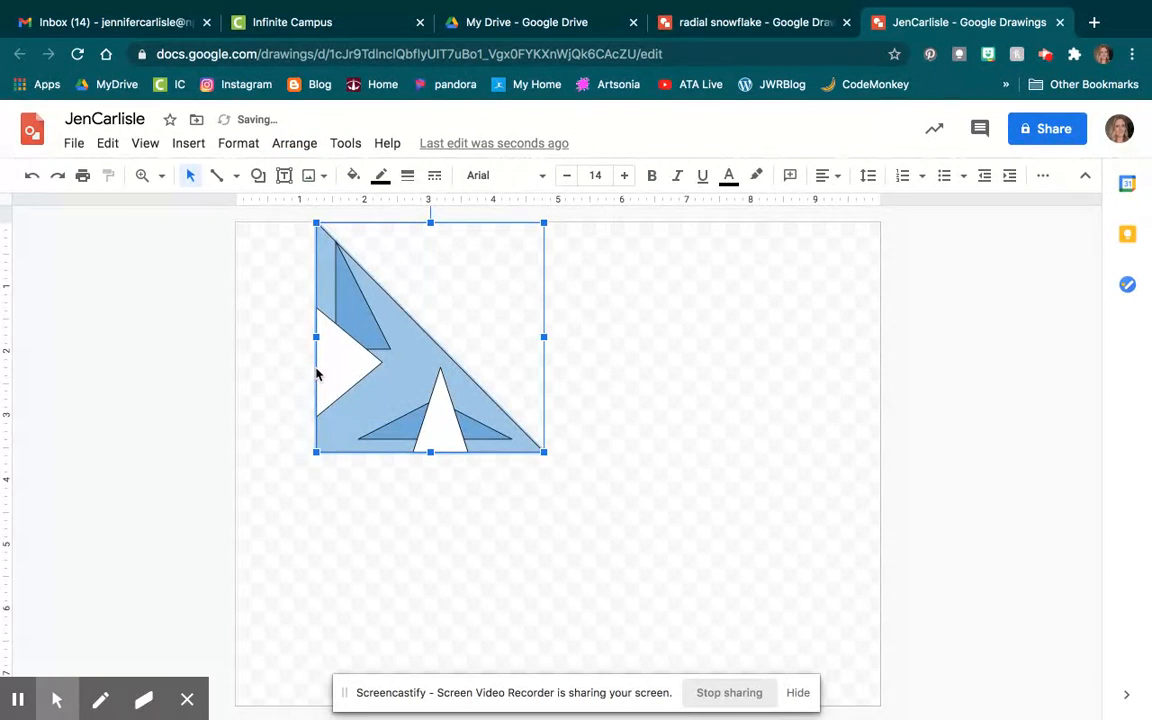
key(Escape)
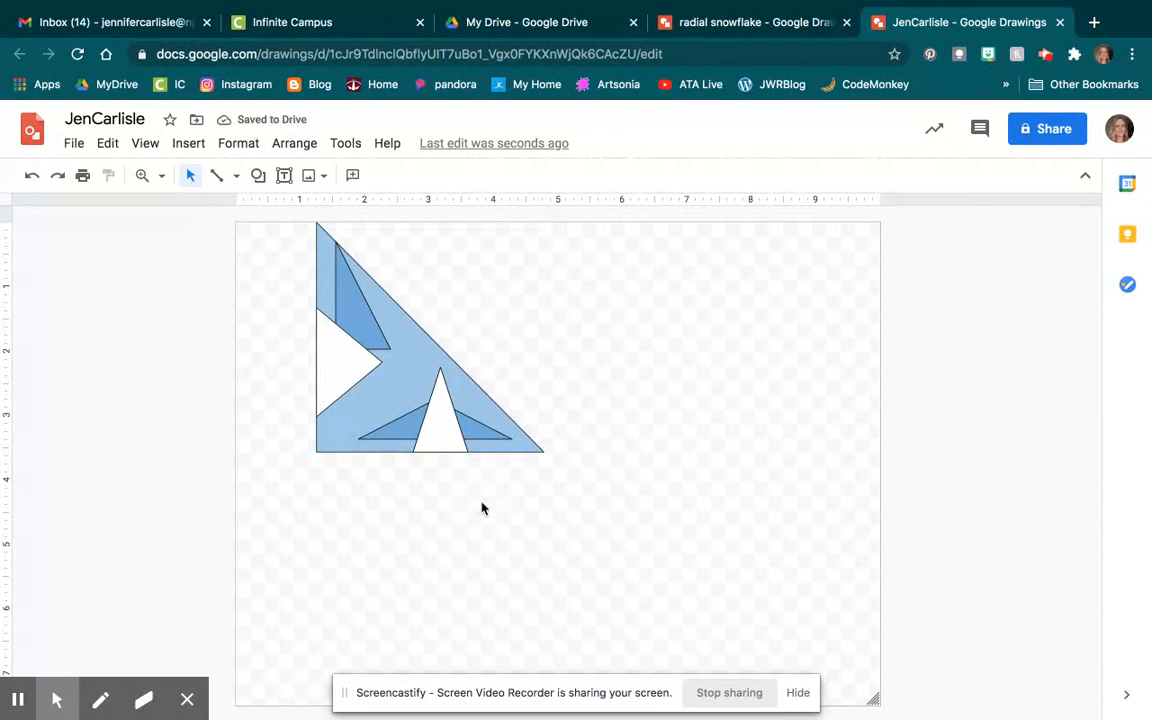
click(409, 392)
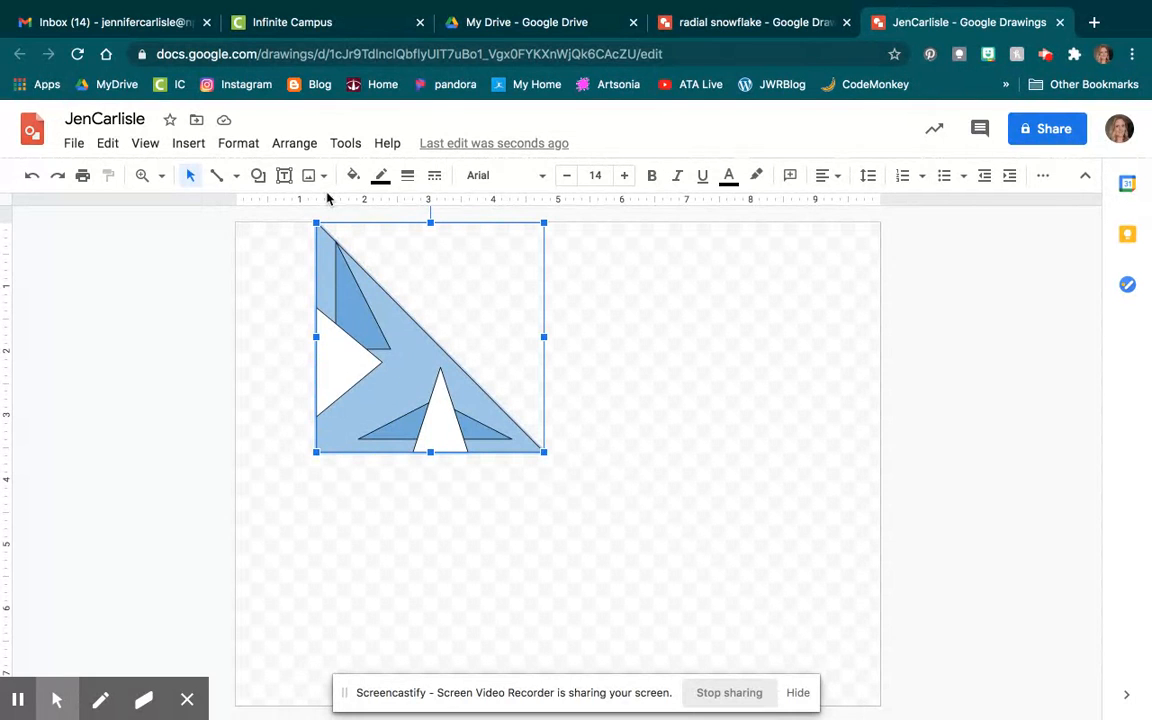
click(300, 146)
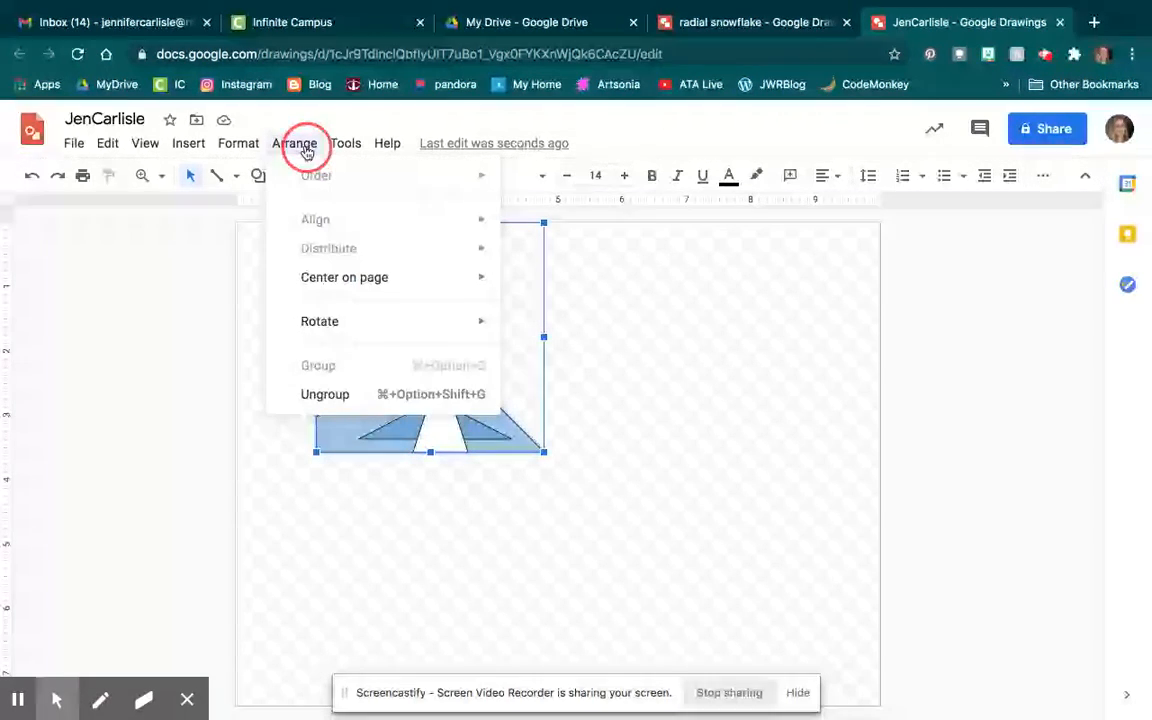
click(614, 328)
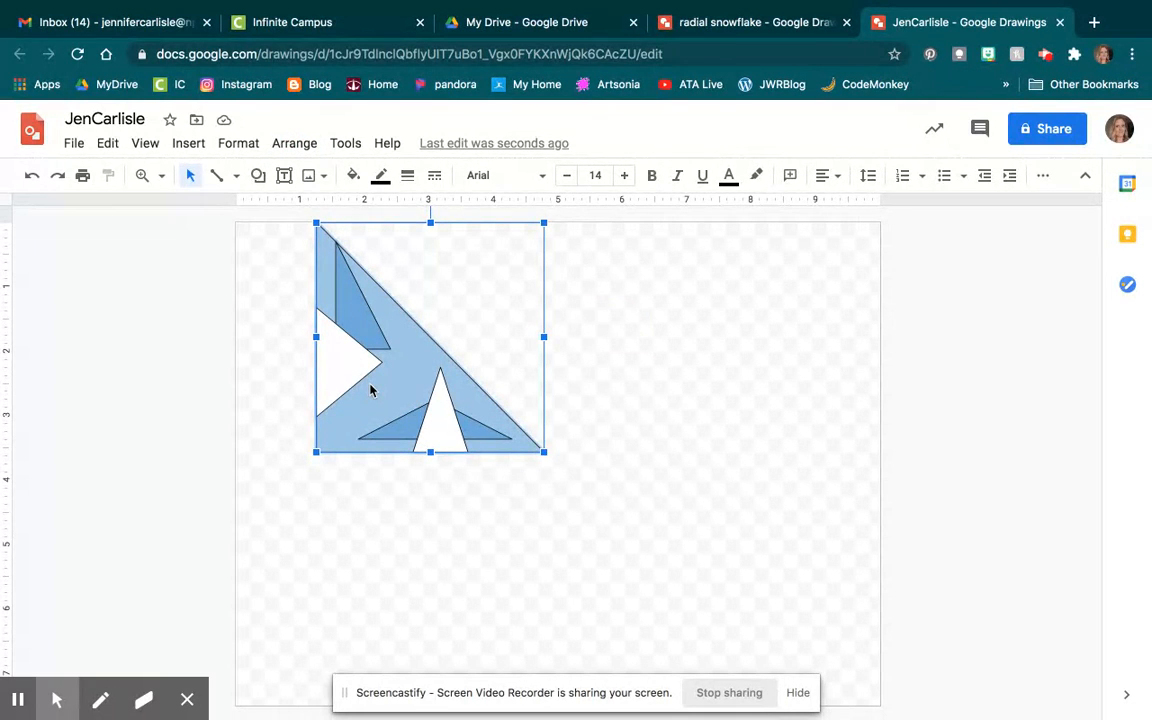
Step: Duplicate the grouped wedge, move the copy aside and flip it horizontally
key(ctrl+d)
drag(394, 431, 553, 437)
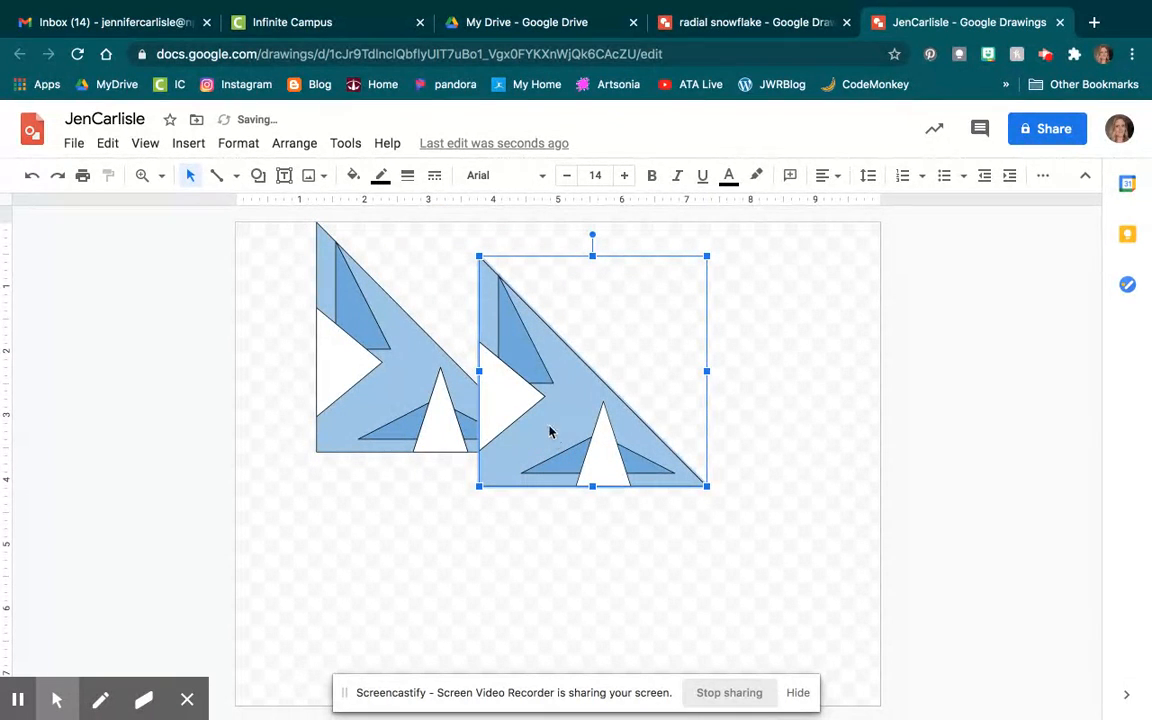
click(300, 152)
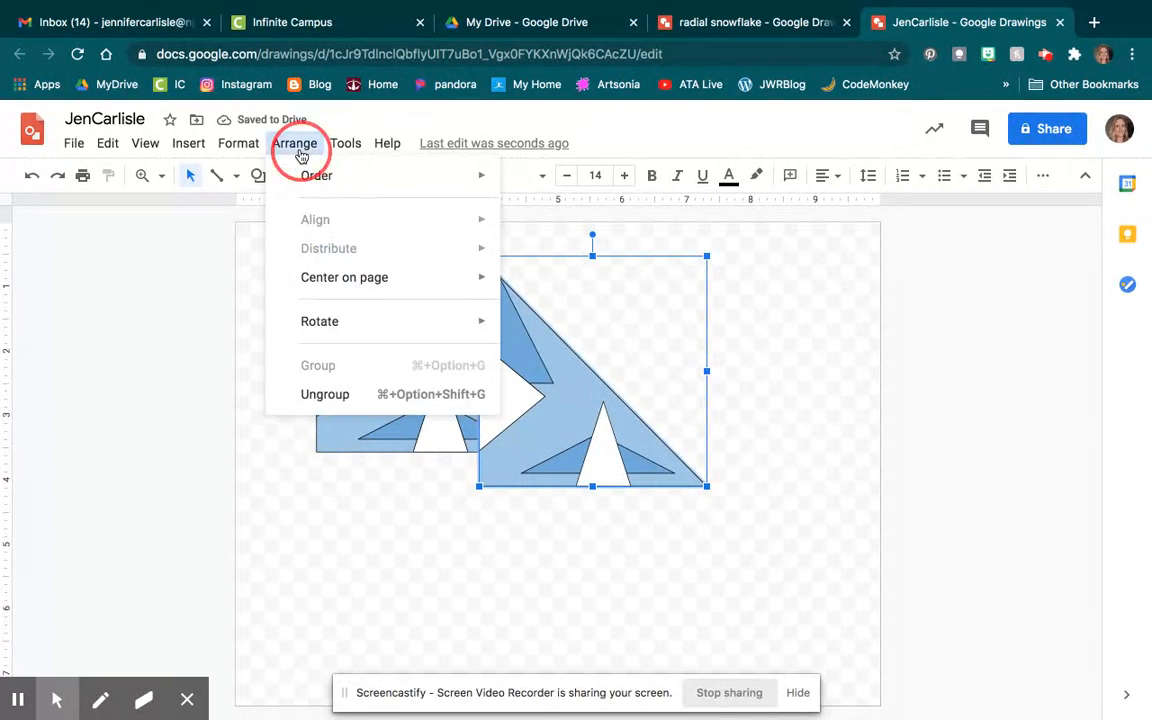
mouse_move(315, 326)
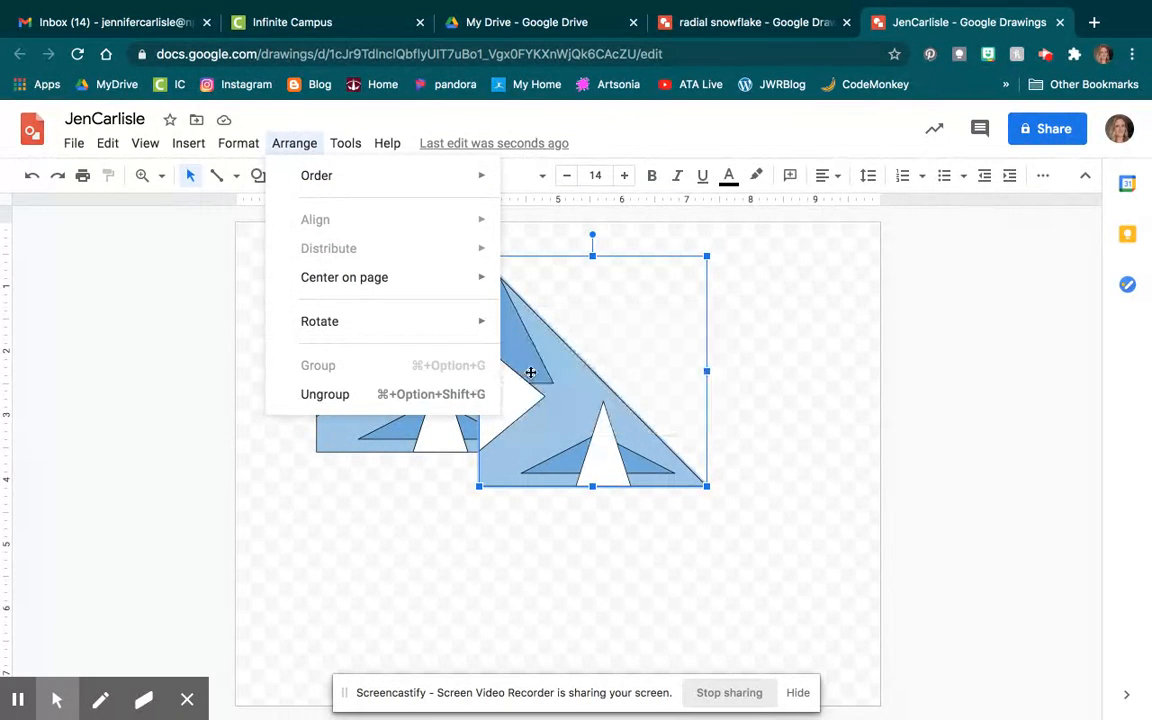
mouse_move(486, 330)
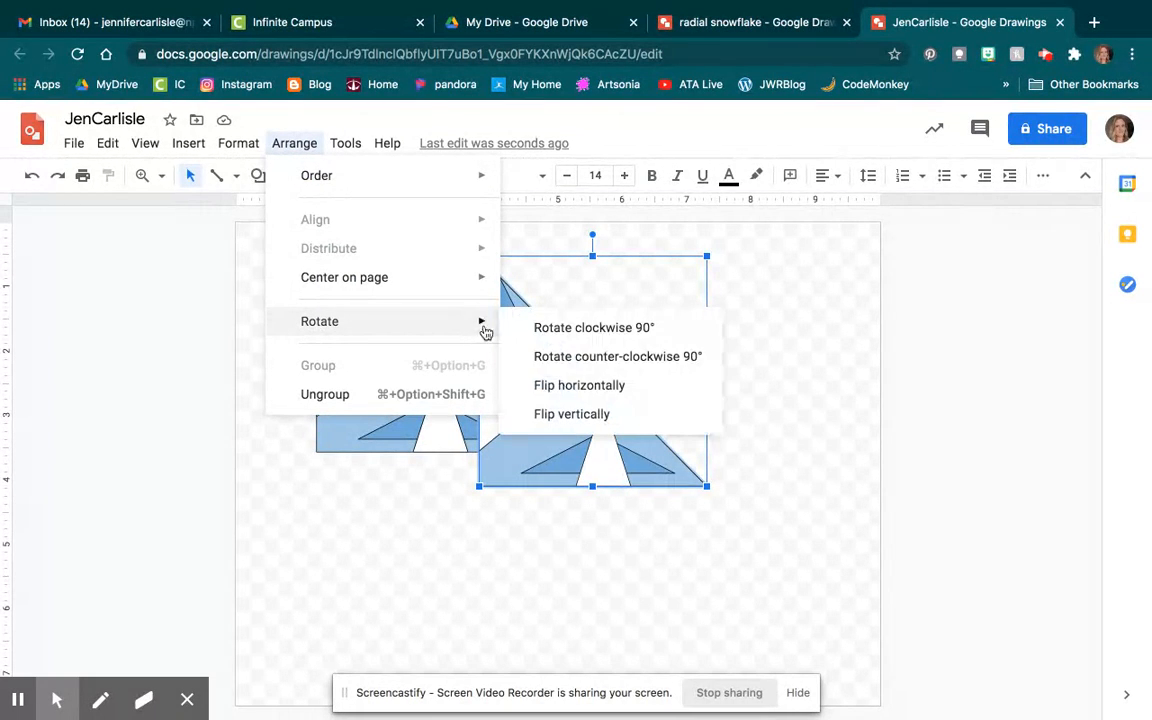
click(556, 388)
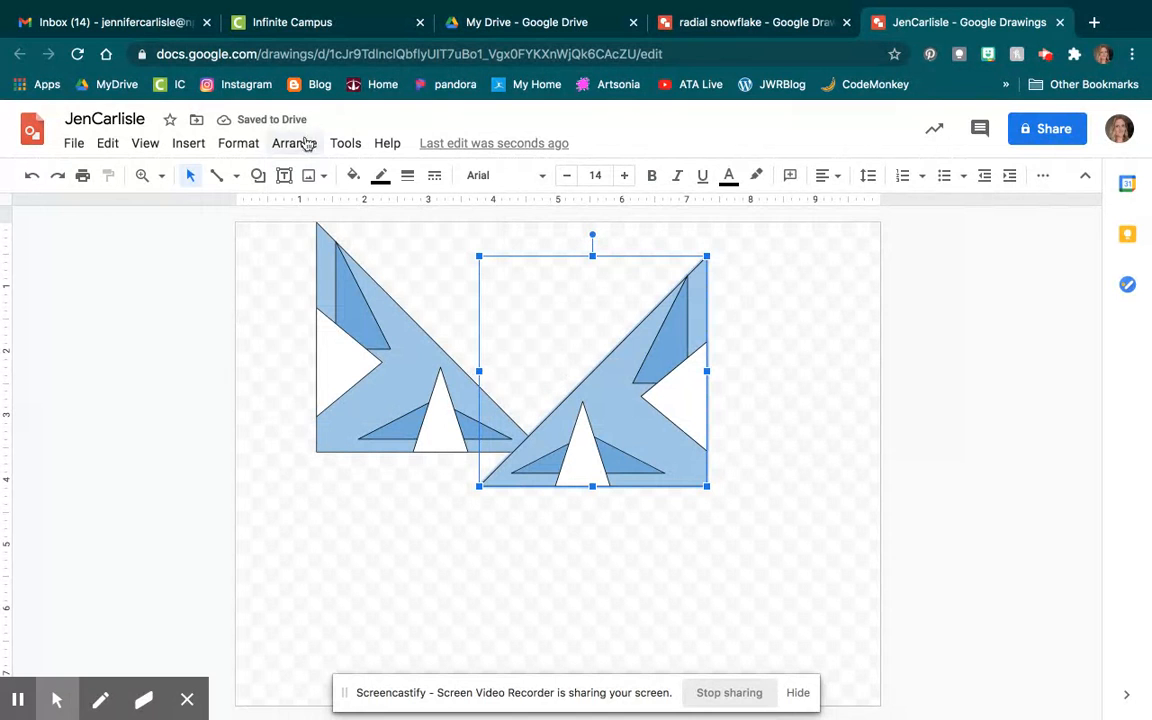
Step: Rotate the copy 90° counter-clockwise and fit it against the original to form a square
click(300, 143)
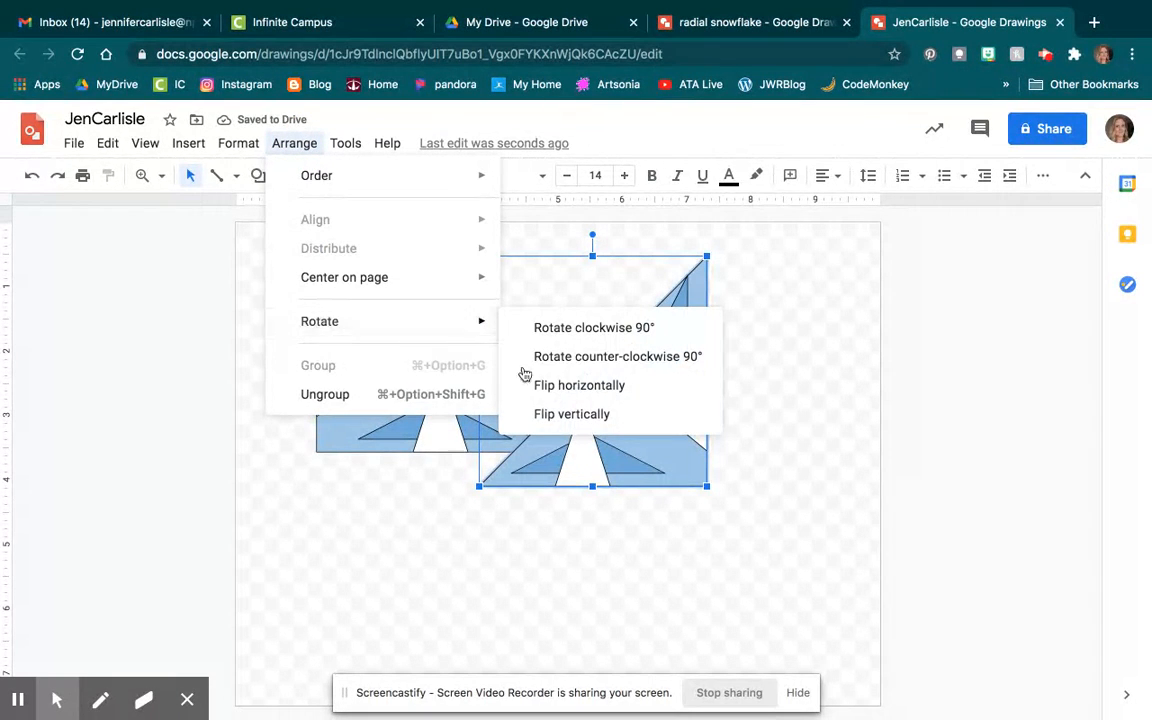
click(589, 352)
drag(628, 350, 464, 321)
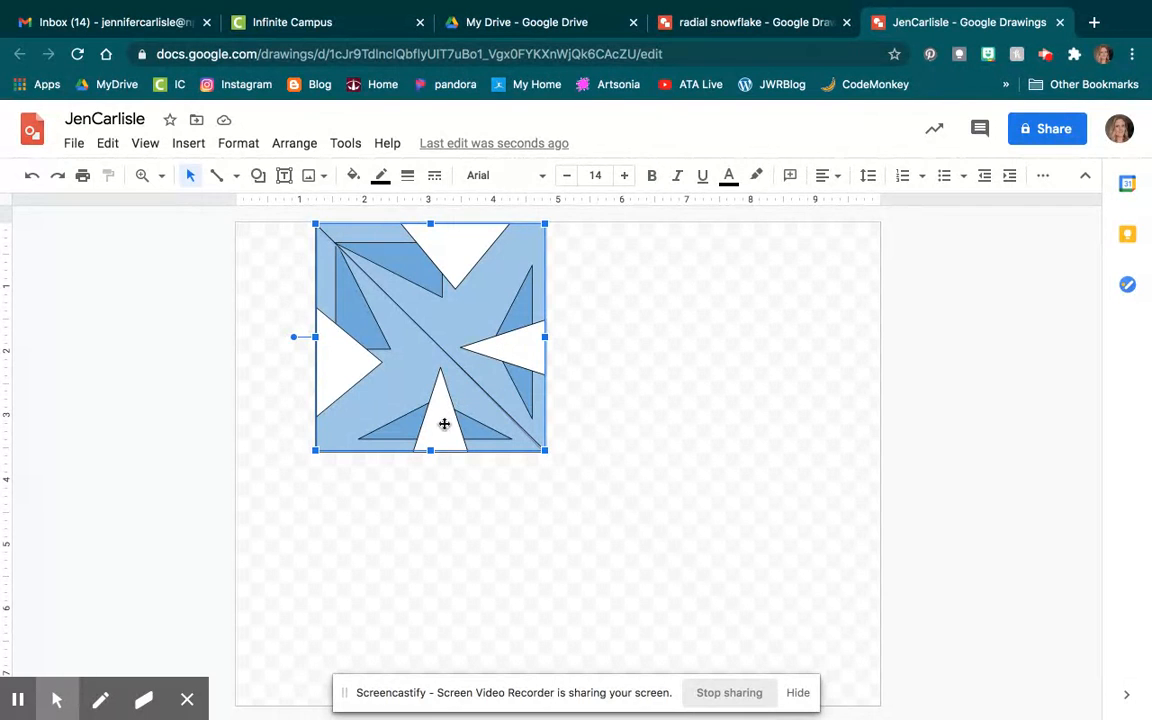
drag(288, 265, 583, 456)
Step: Group both halves of the square tile into one object
click(303, 146)
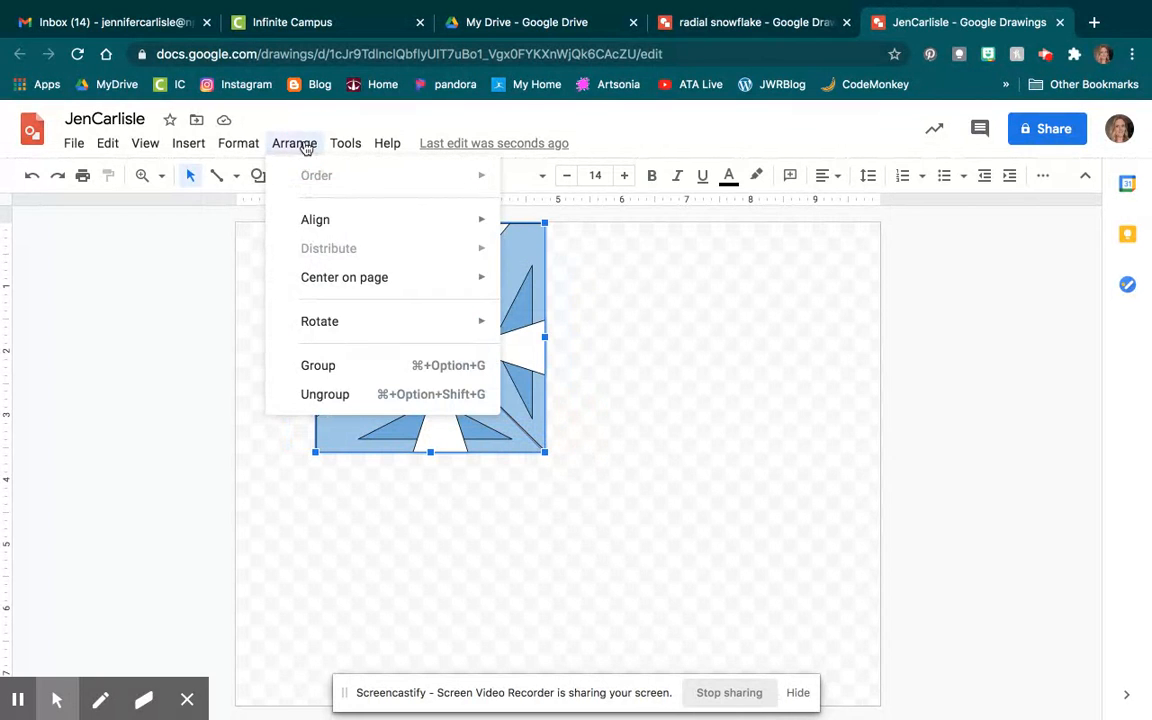
click(334, 365)
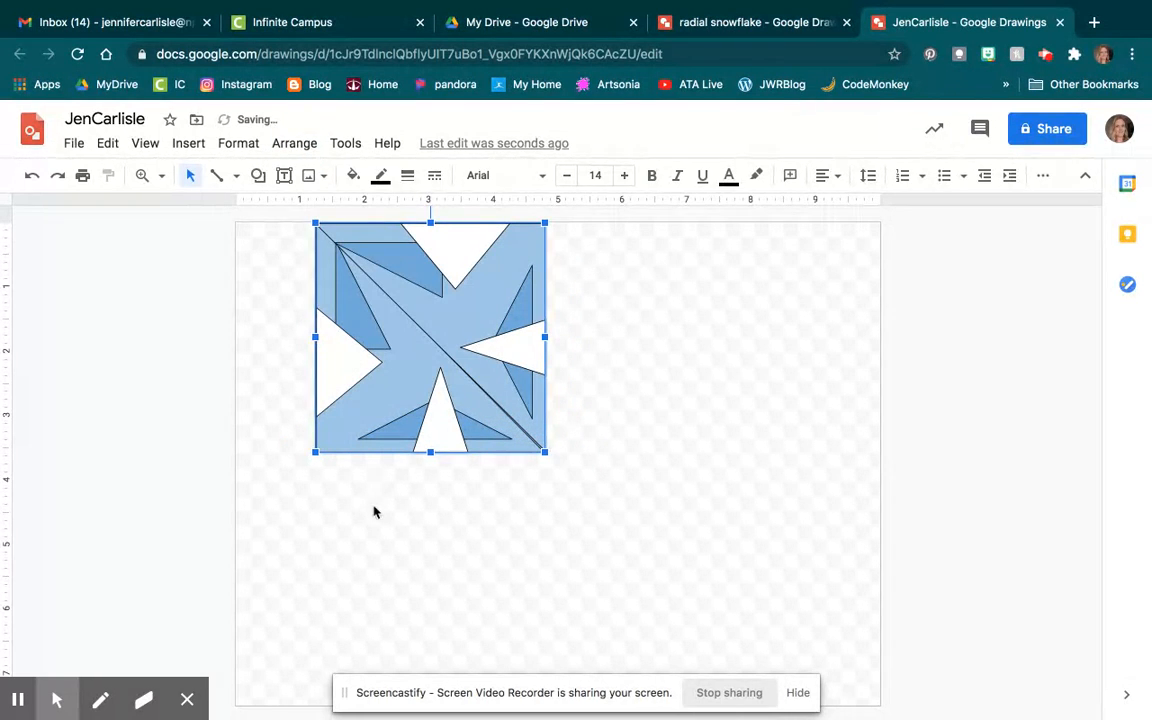
click(391, 458)
click(391, 417)
Step: Duplicate the tile, rotate the copy 90° clockwise and place it to the right
key(ctrl+d)
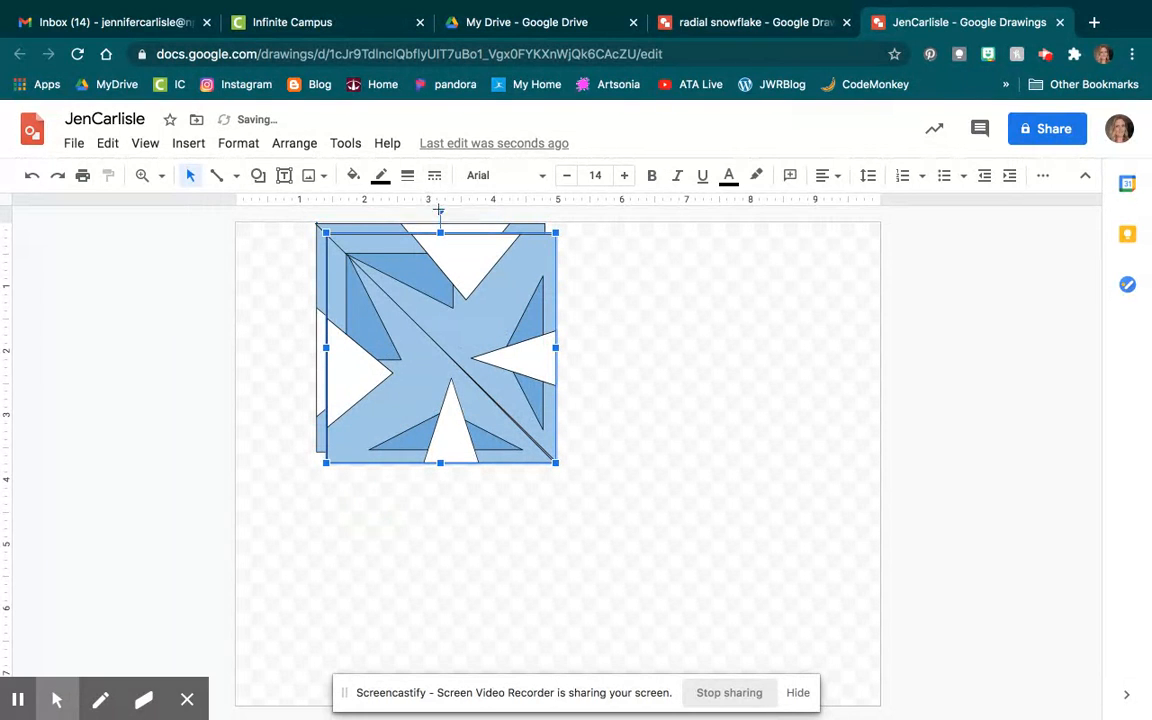
click(294, 145)
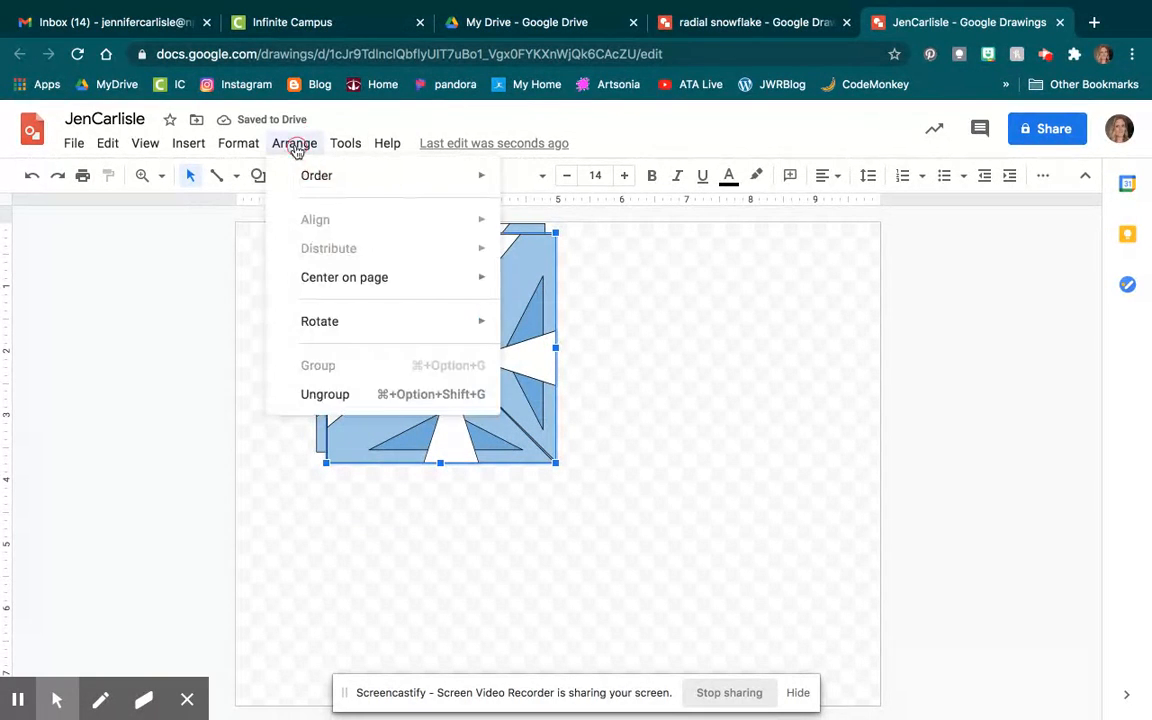
mouse_move(338, 325)
click(674, 328)
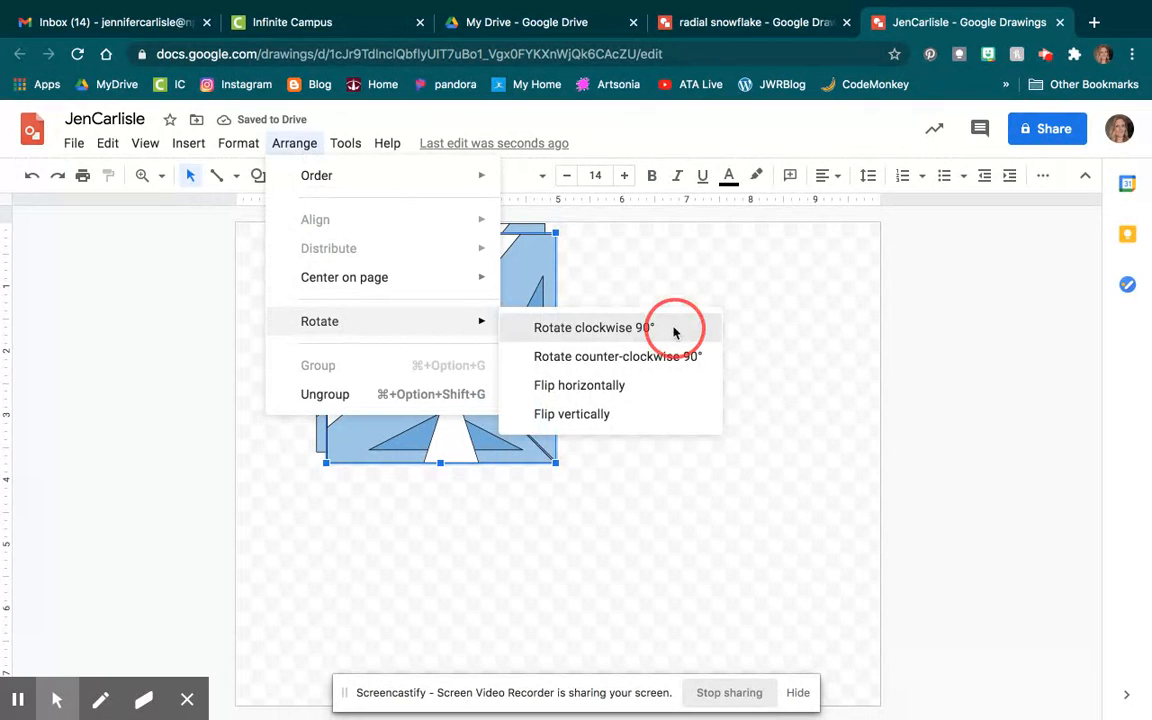
drag(448, 298, 668, 295)
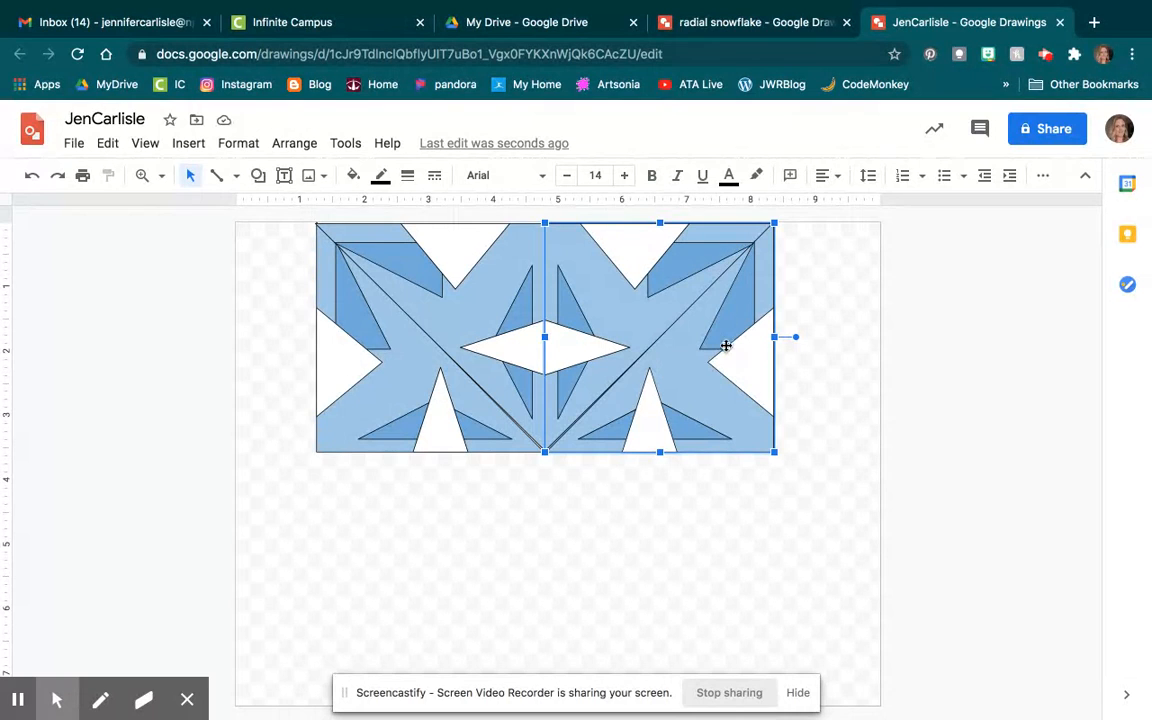
Step: Paste two more tile copies, one turned 180° below the right tile, the other turned 270°
key(ctrl+v)
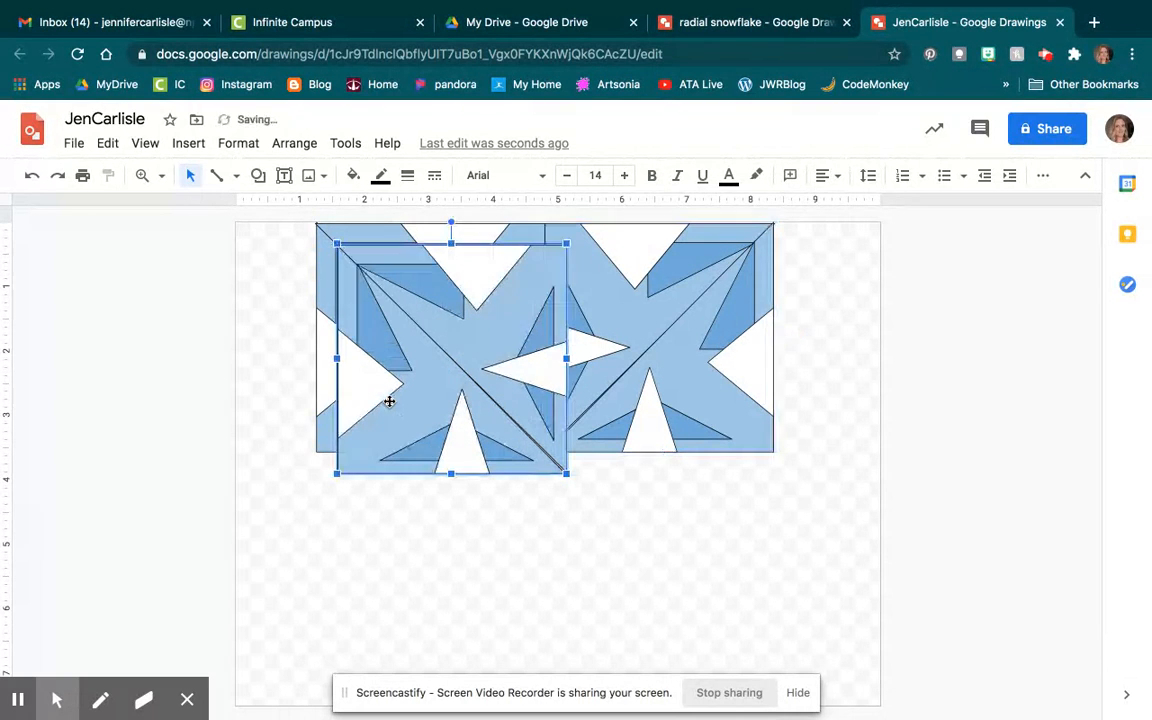
drag(504, 370, 507, 427)
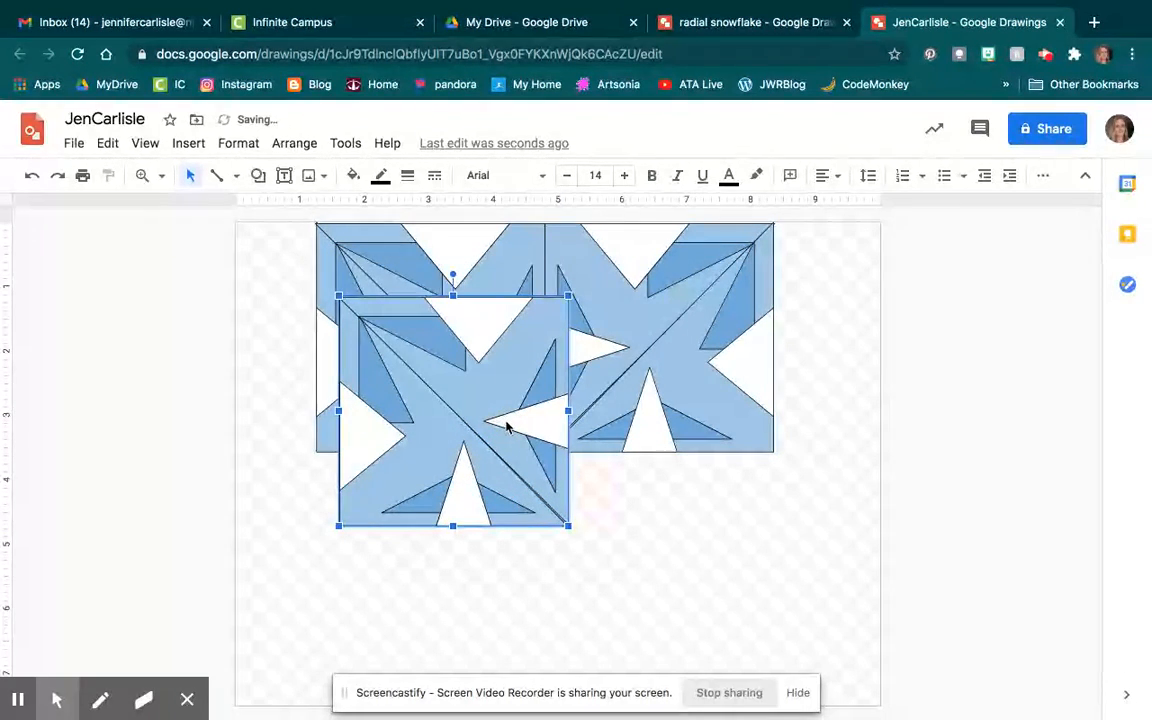
drag(452, 274, 537, 420)
drag(505, 459, 449, 472)
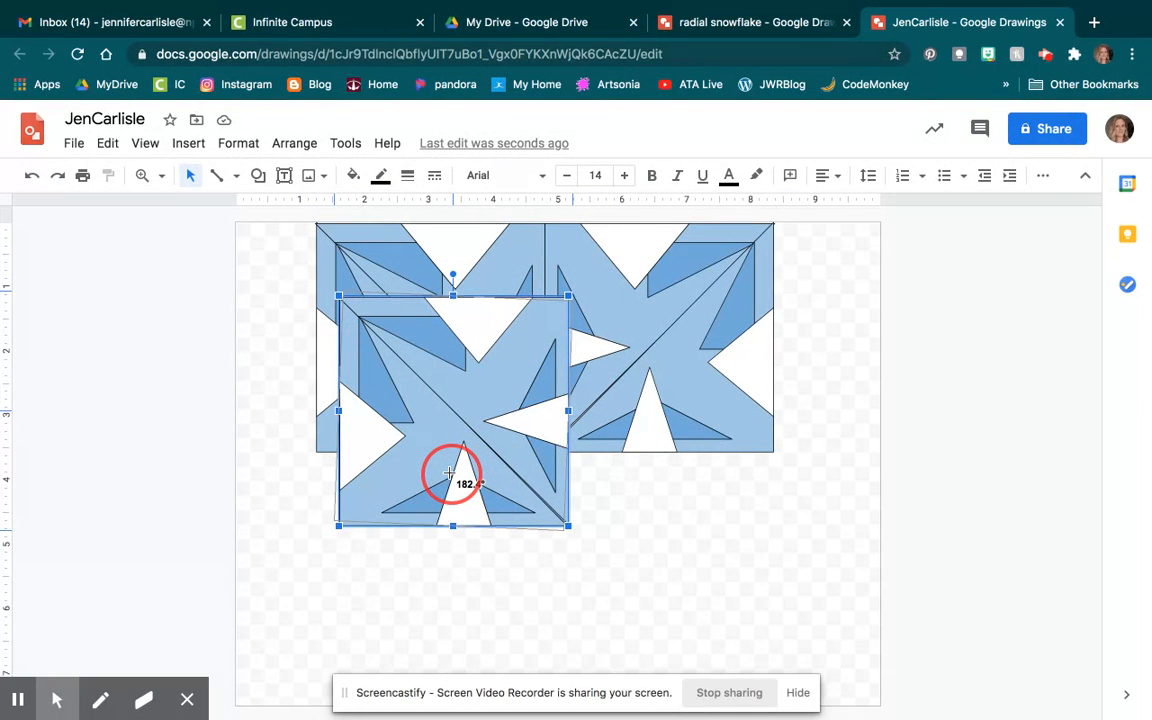
drag(449, 472, 474, 480)
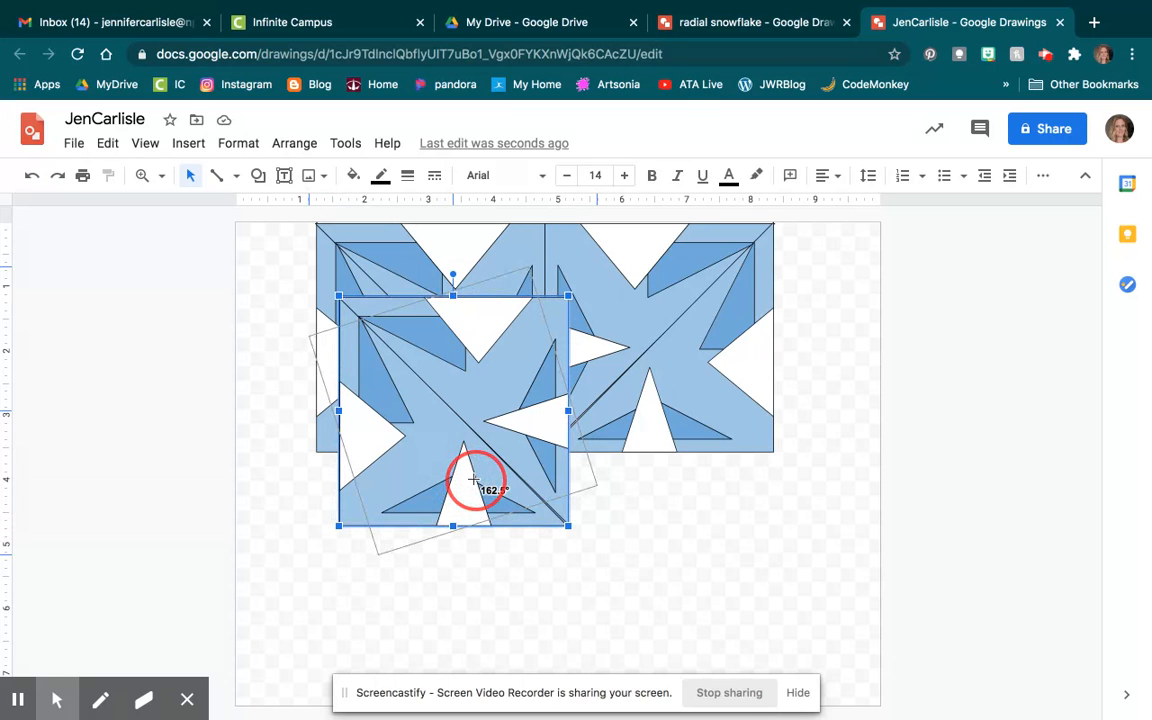
drag(474, 480, 475, 481)
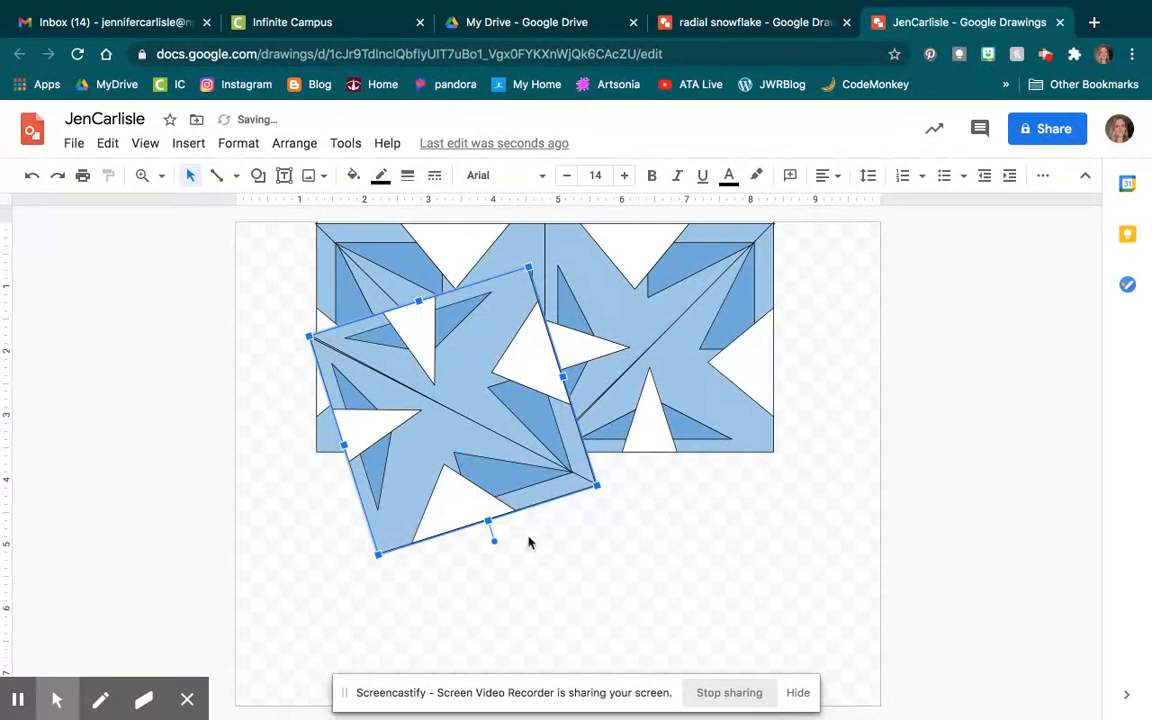
drag(494, 541, 455, 540)
drag(516, 439, 636, 563)
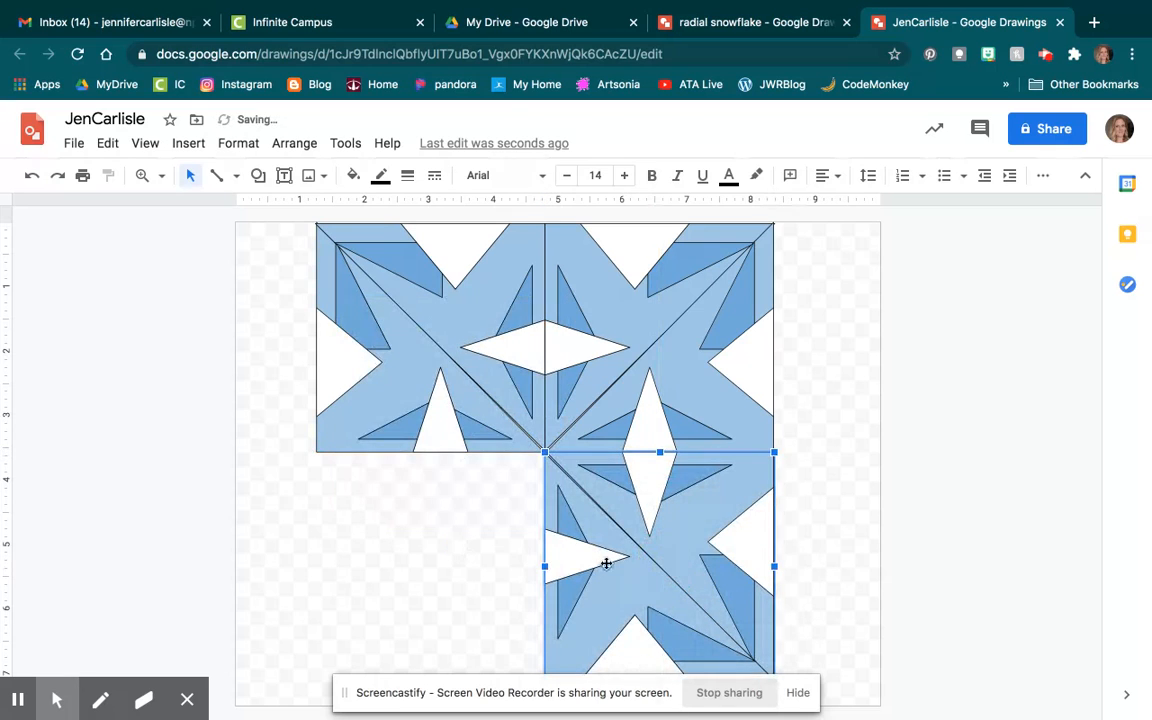
key(ctrl+v)
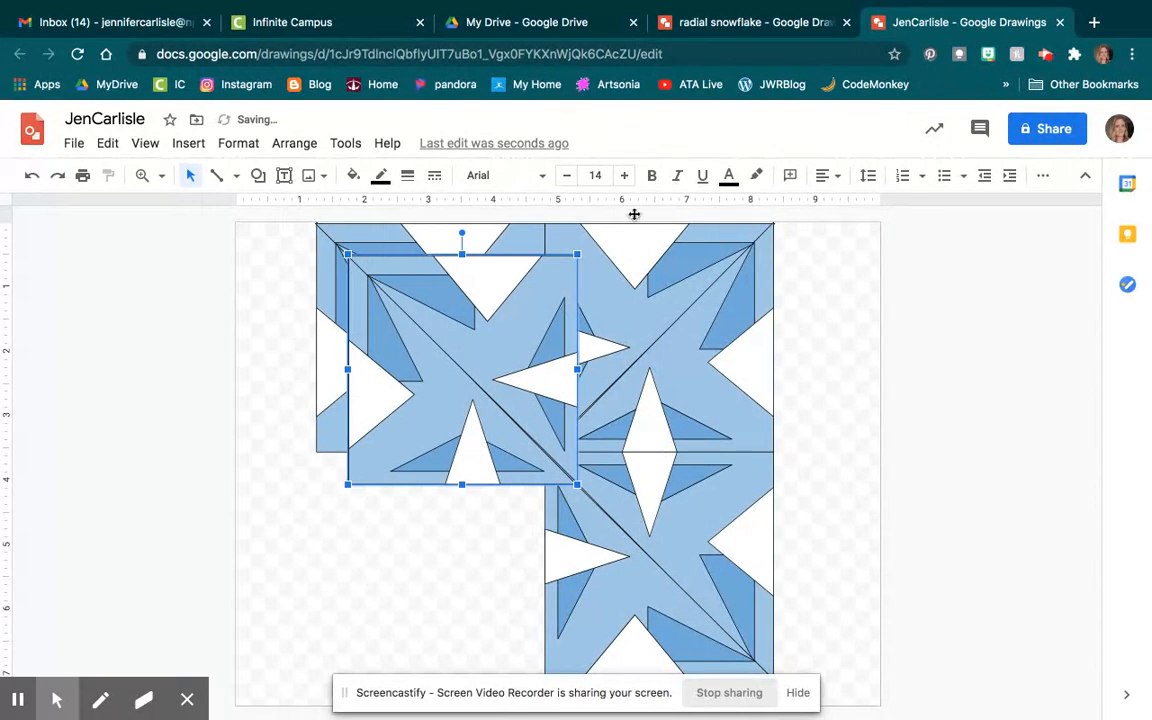
drag(463, 236, 416, 532)
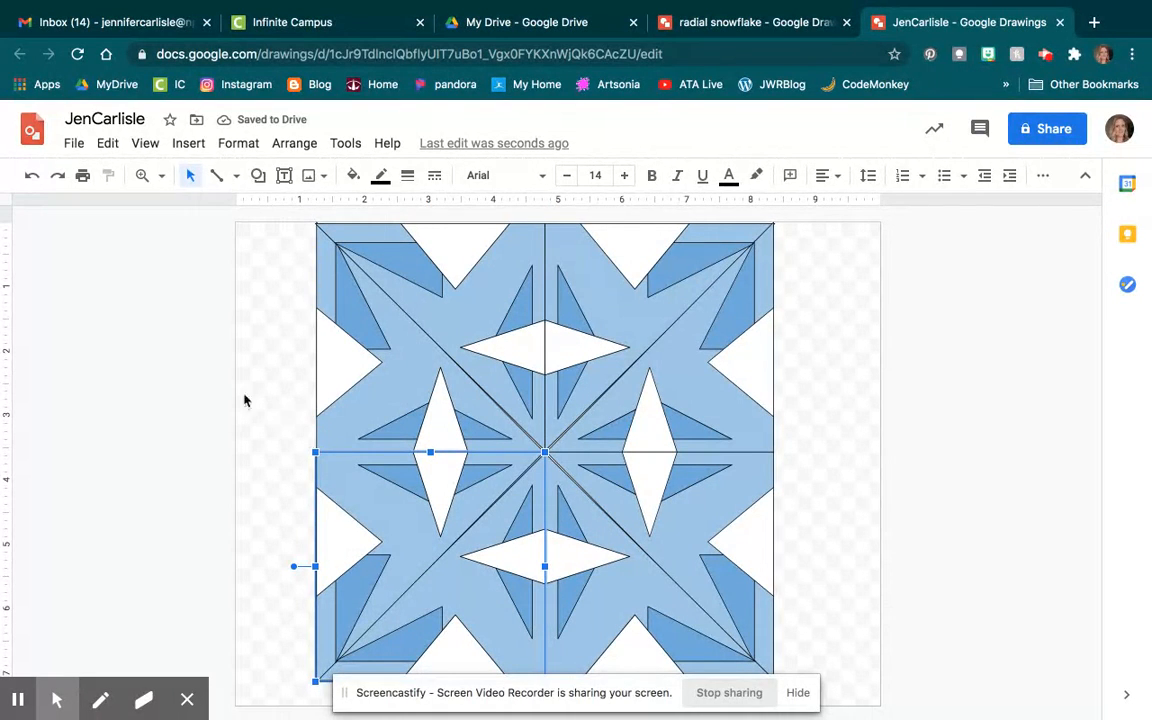
Step: Select all four tiles and give every shape a 2px white outline
mouse_move(272, 239)
mouse_down()
mouse_move(489, 334)
mouse_move(830, 575)
mouse_move(846, 645)
mouse_up()
click(407, 175)
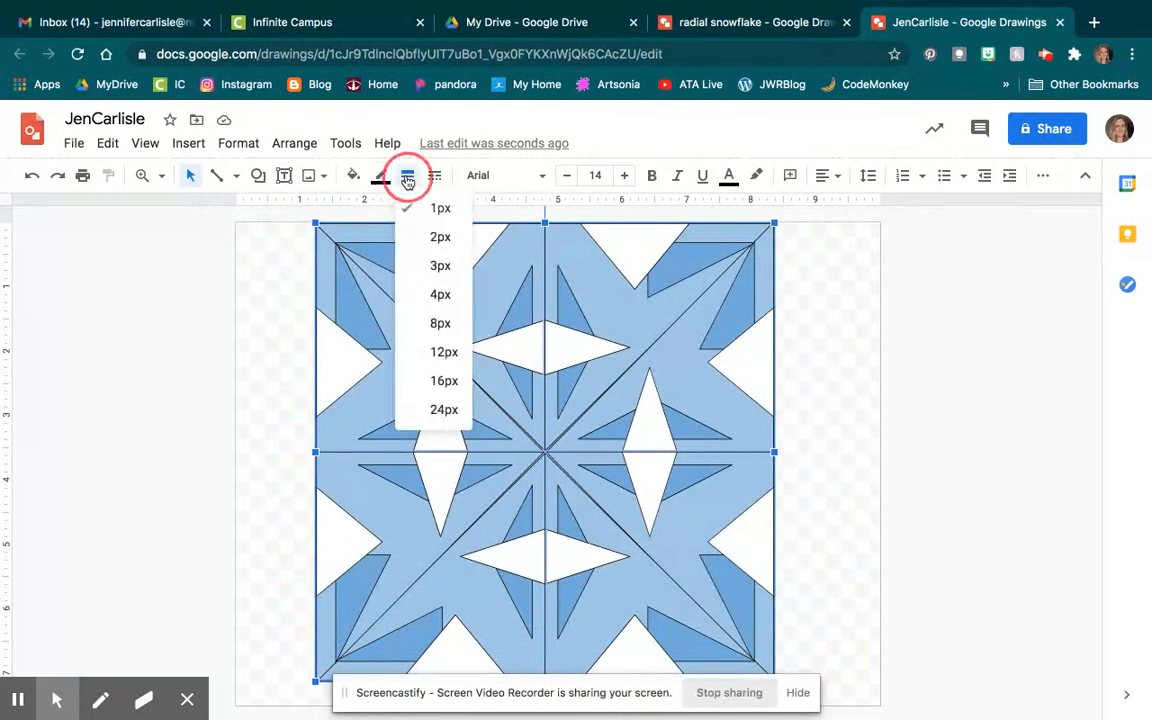
click(381, 176)
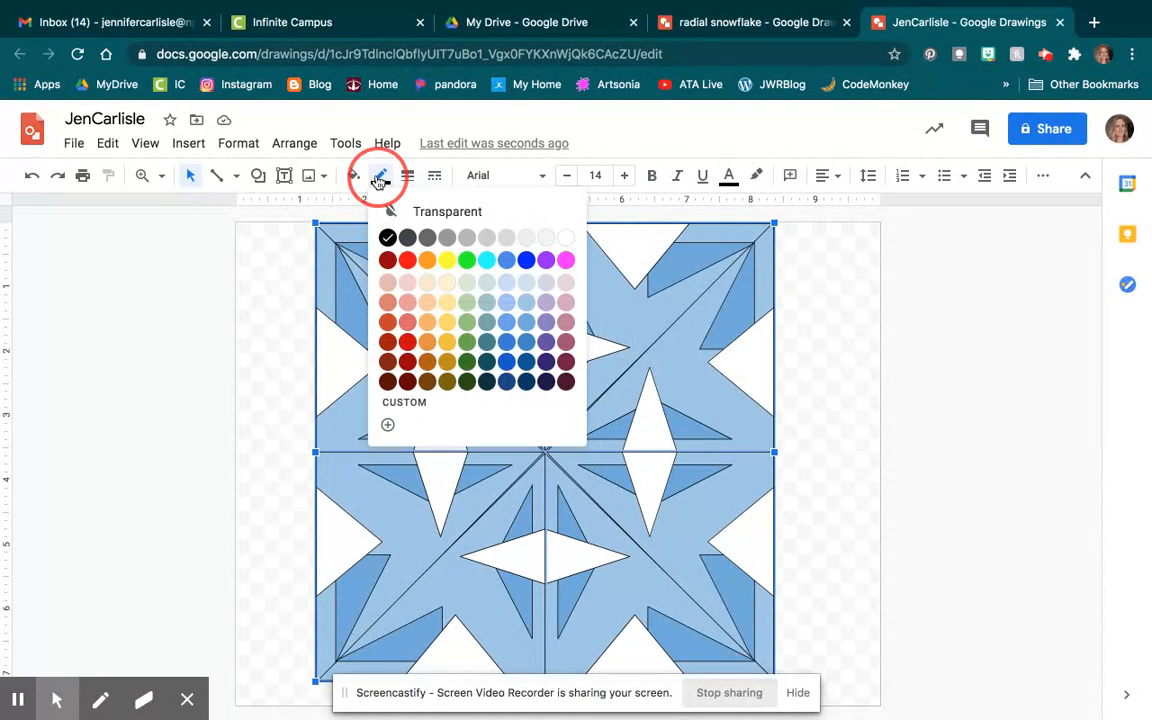
click(436, 209)
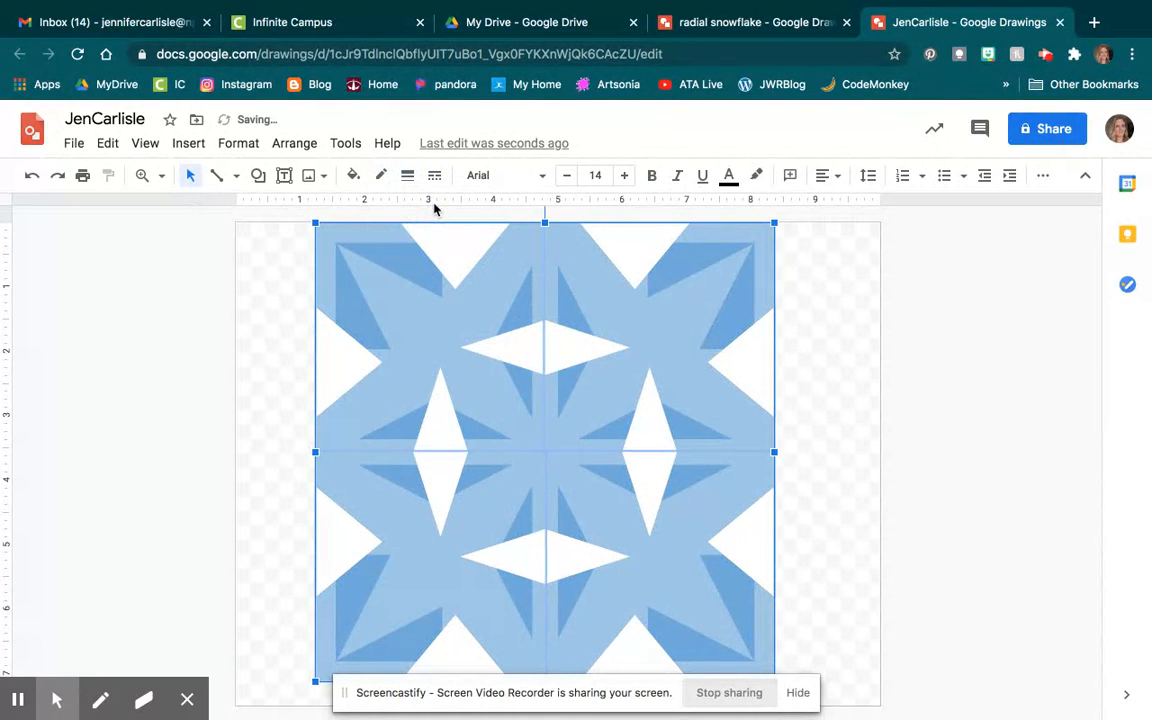
click(407, 175)
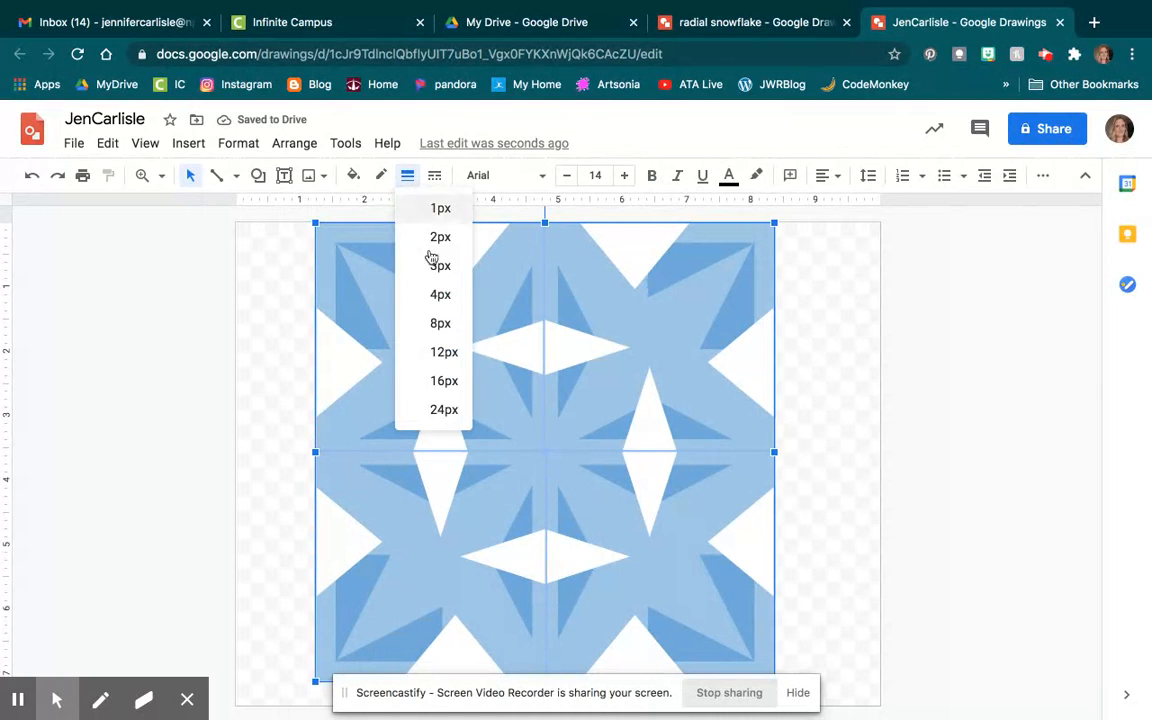
click(440, 238)
click(381, 176)
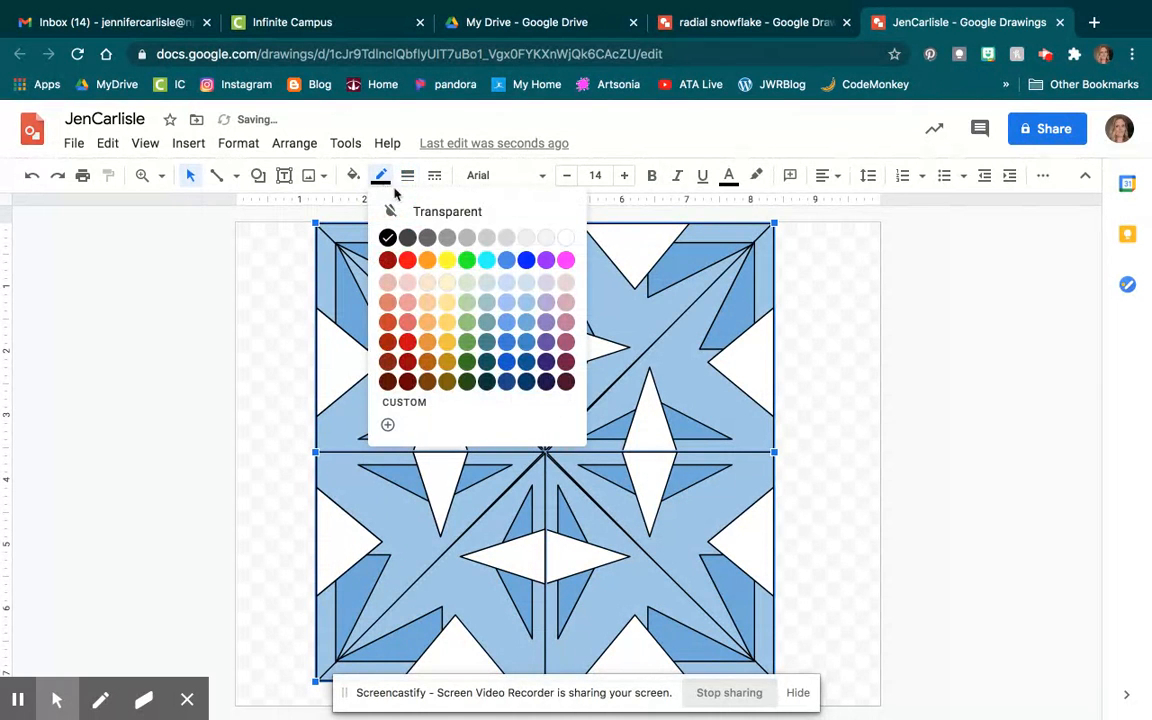
click(566, 238)
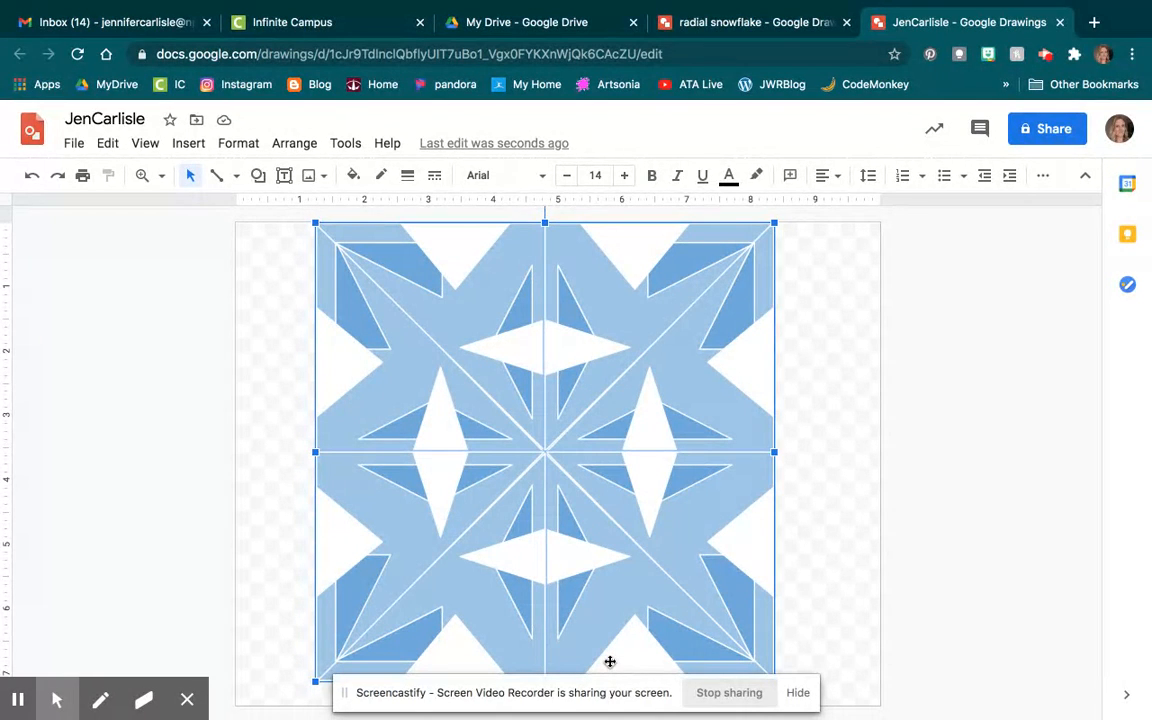
Step: Download the snowflake drawing as a JPEG image (.jpg)
click(75, 145)
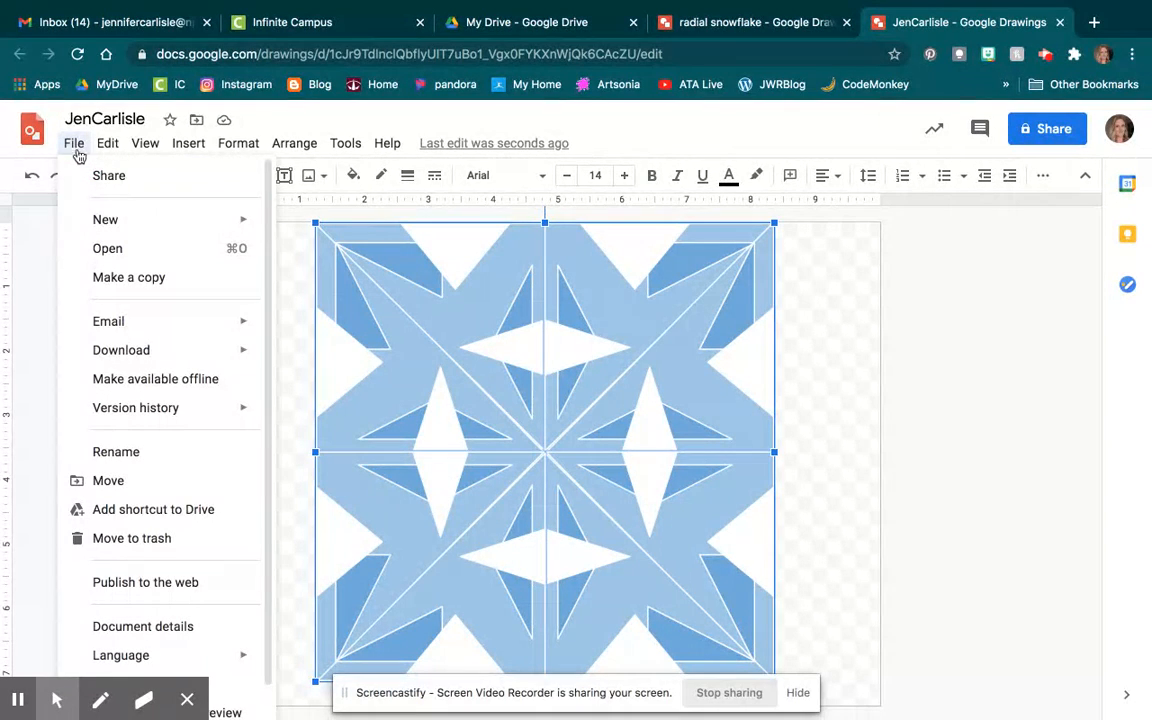
mouse_move(110, 358)
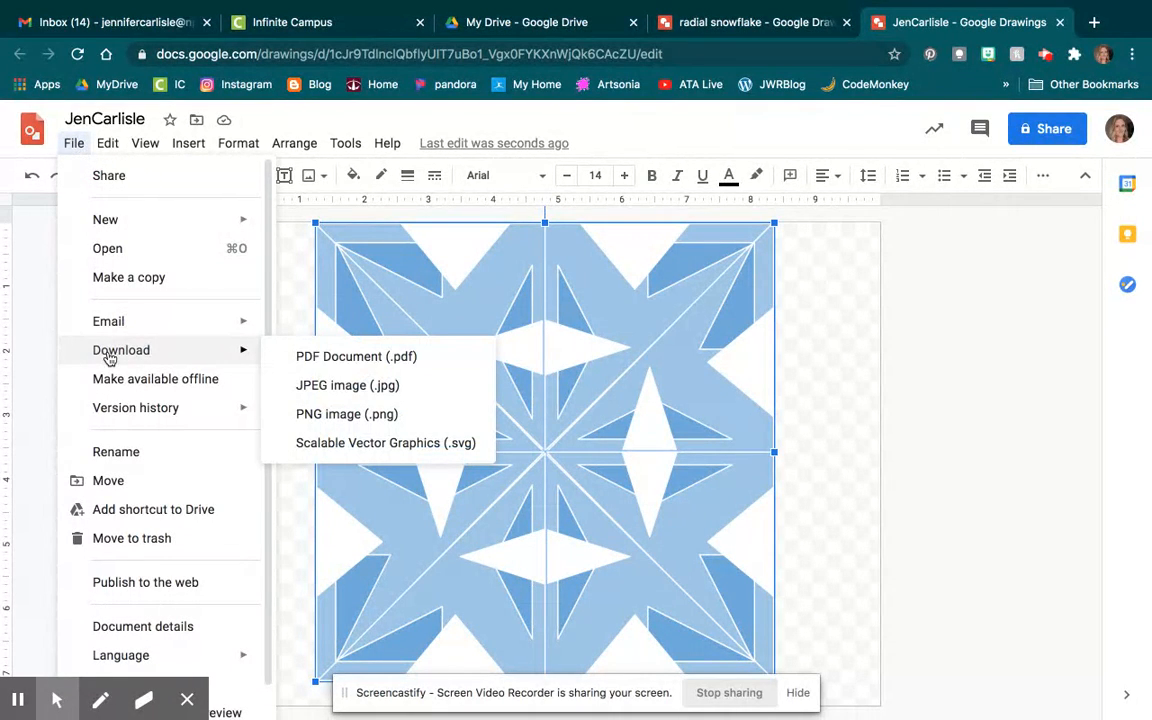
click(316, 388)
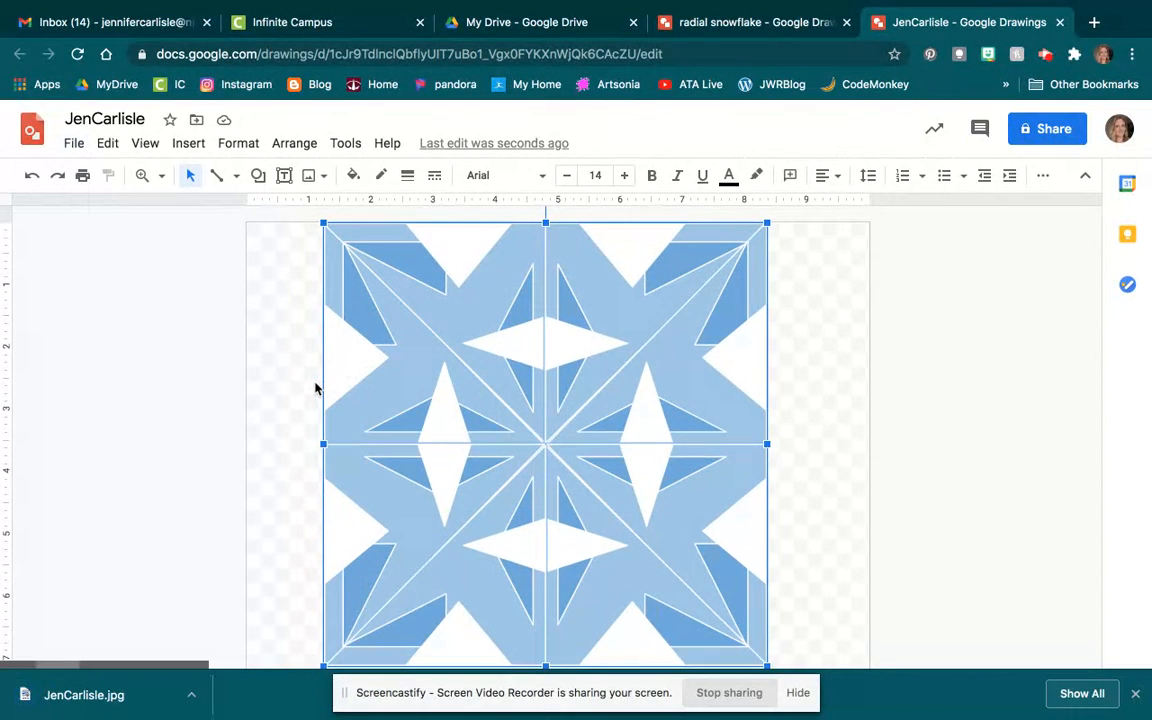